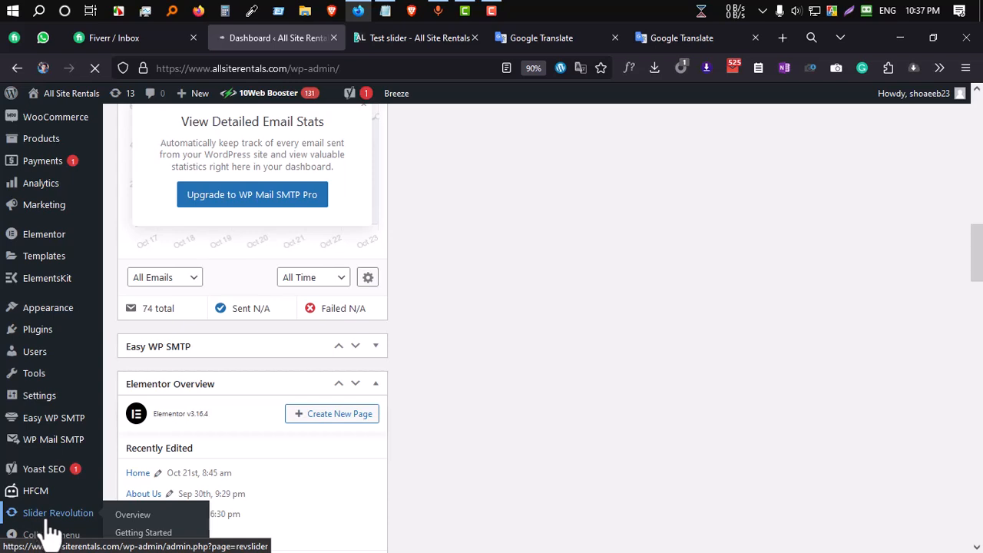
Open the Slider12 module from the Slider Revolution overview in the editor
{"action": "left_click", "coordinate": [48, 520]}
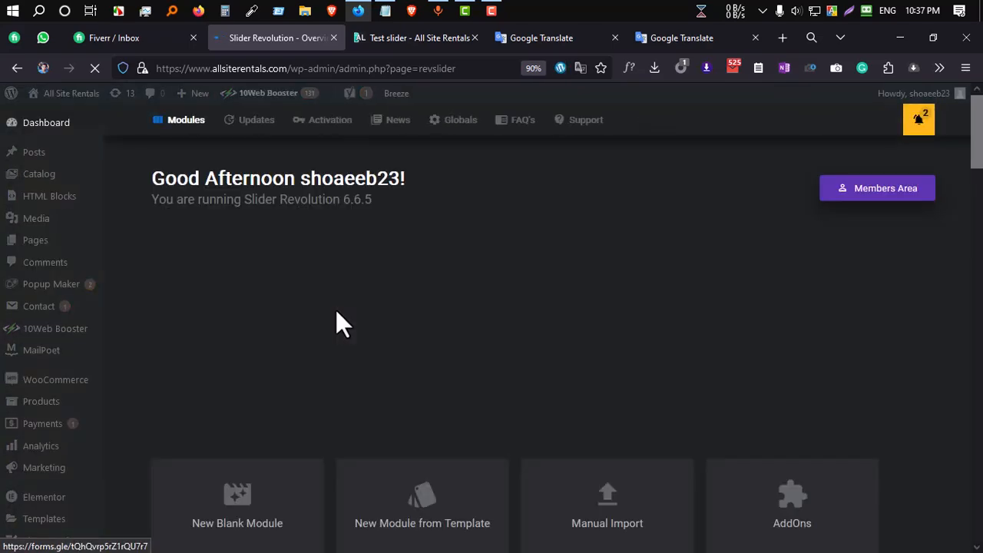
{"action": "scroll", "coordinate": [350, 323], "scroll_direction": "down", "scroll_amount": 3}
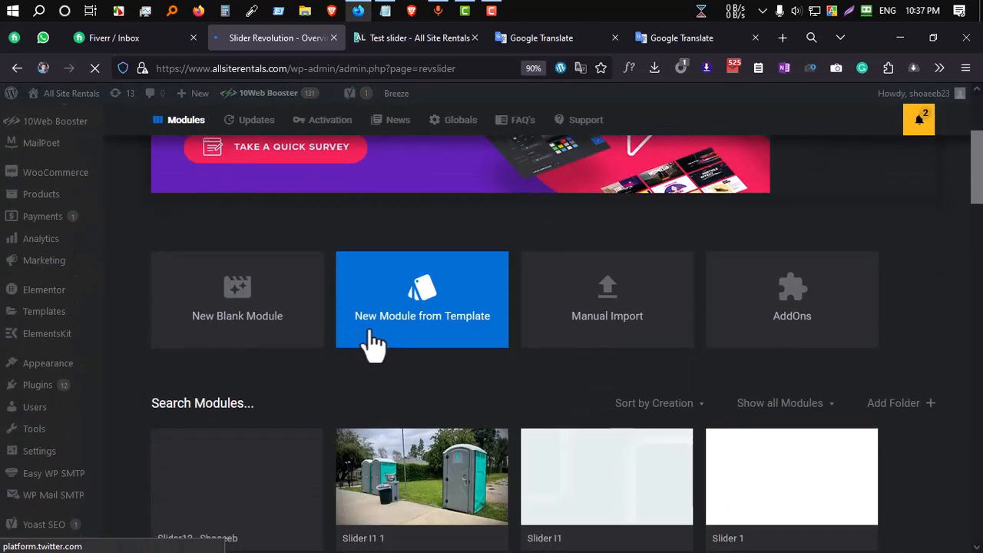
{"action": "scroll", "coordinate": [346, 407], "scroll_direction": "down", "scroll_amount": 3}
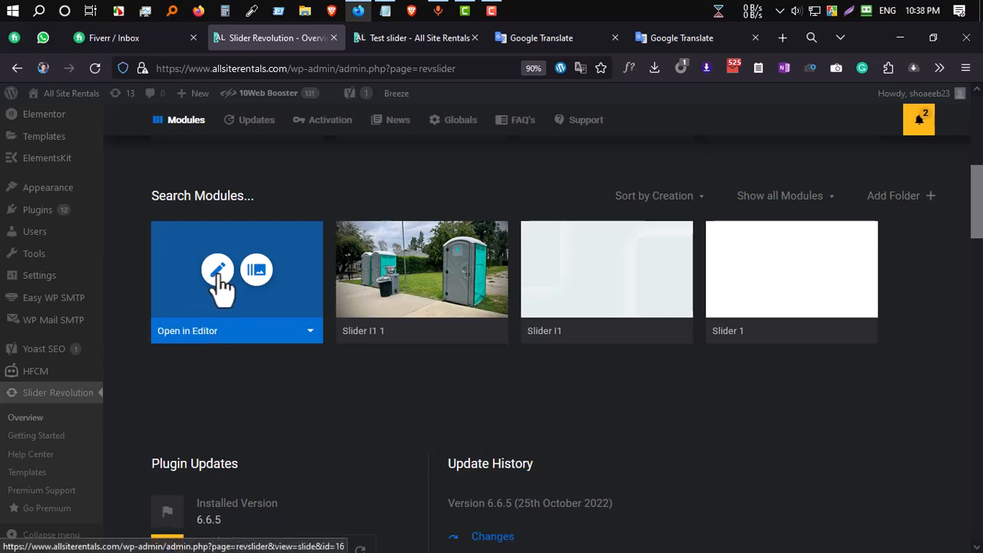
{"action": "left_click", "coordinate": [218, 271]}
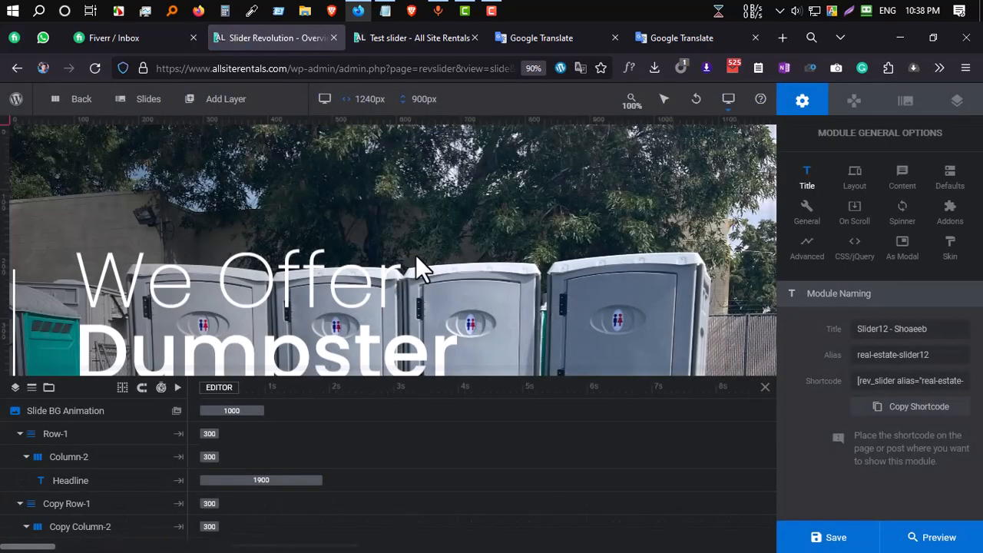
Look over the slide's headline, tagline and button on the canvas, and shrink the timeline for more room
{"action": "scroll", "coordinate": [422, 261], "scroll_direction": "down", "scroll_amount": 4}
{"action": "scroll", "coordinate": [339, 263], "scroll_direction": "up", "scroll_amount": 3}
{"action": "scroll", "coordinate": [237, 292], "scroll_direction": "down", "scroll_amount": 3}
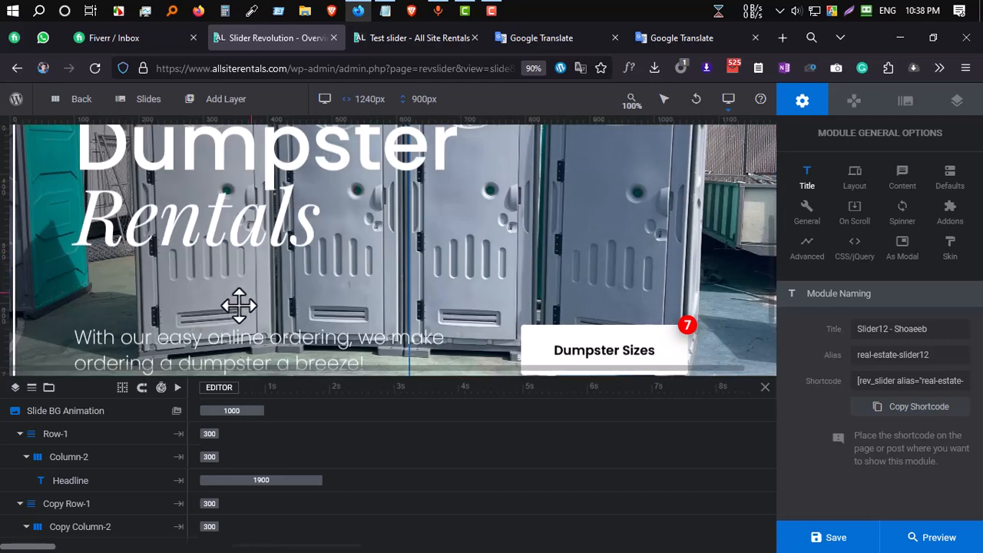
{"action": "scroll", "coordinate": [279, 269], "scroll_direction": "down", "scroll_amount": 1}
{"action": "scroll", "coordinate": [313, 206], "scroll_direction": "up", "scroll_amount": 4}
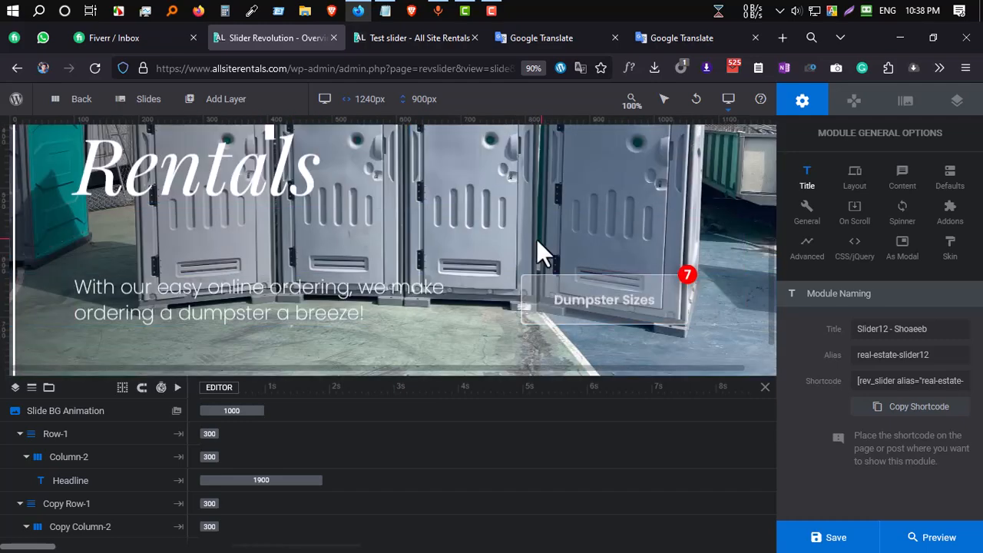
{"action": "scroll", "coordinate": [259, 208], "scroll_direction": "up", "scroll_amount": 2}
{"action": "scroll", "coordinate": [204, 242], "scroll_direction": "down", "scroll_amount": 1}
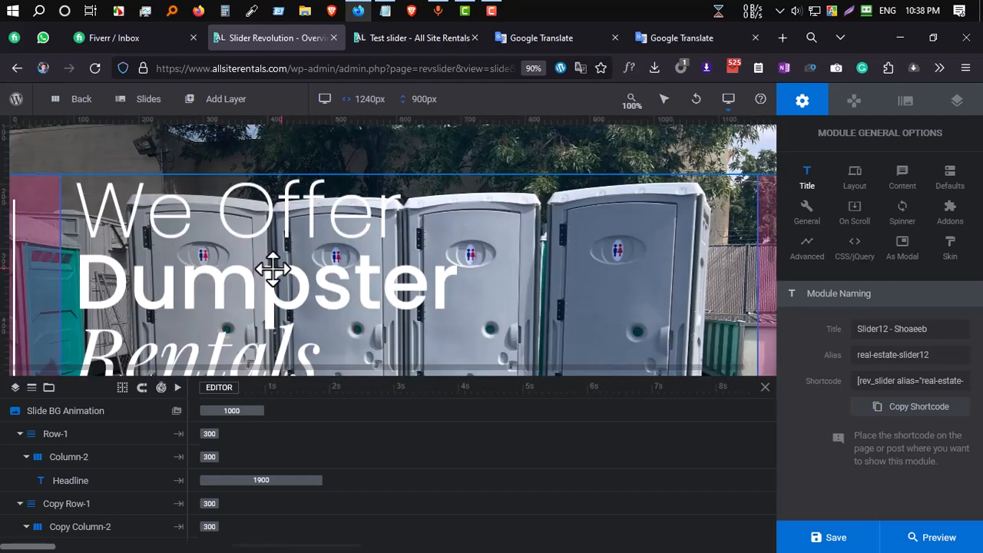
{"action": "scroll", "coordinate": [254, 222], "scroll_direction": "down", "scroll_amount": 1}
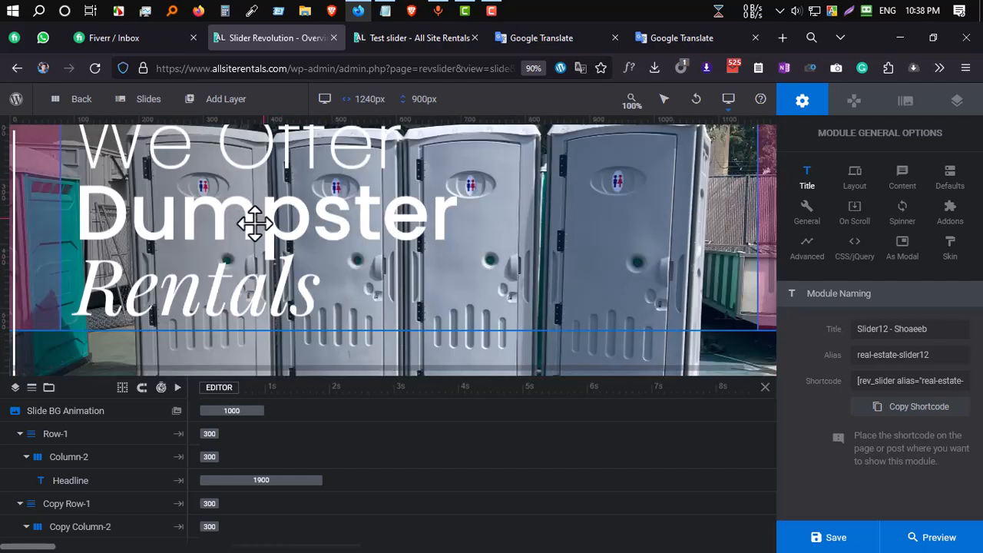
{"action": "left_click", "coordinate": [765, 388]}
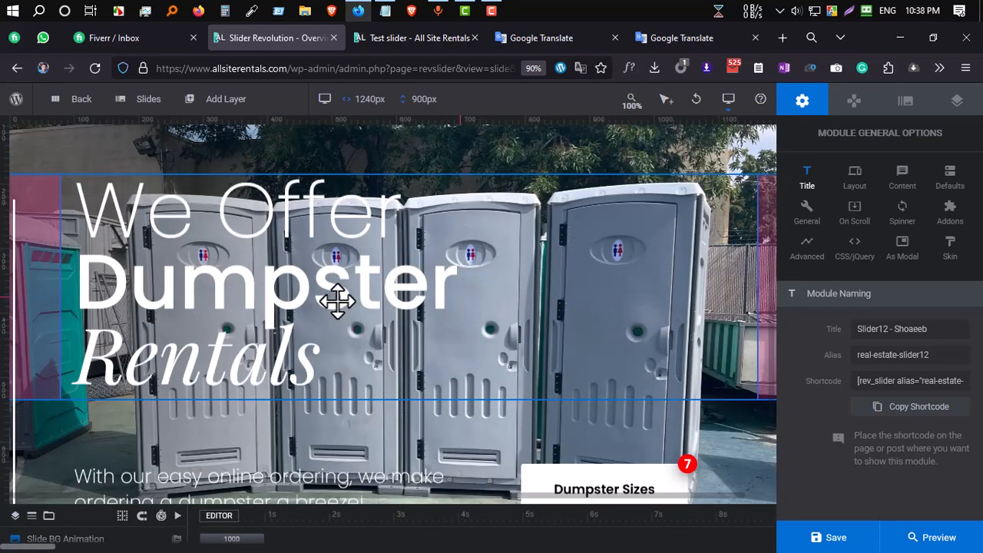
Select the headline, the tagline and the Dumpster Sizes button in turn to view their layer contents, ending on the headline
{"action": "left_click", "coordinate": [369, 257]}
{"action": "scroll", "coordinate": [345, 269], "scroll_direction": "down", "scroll_amount": 2}
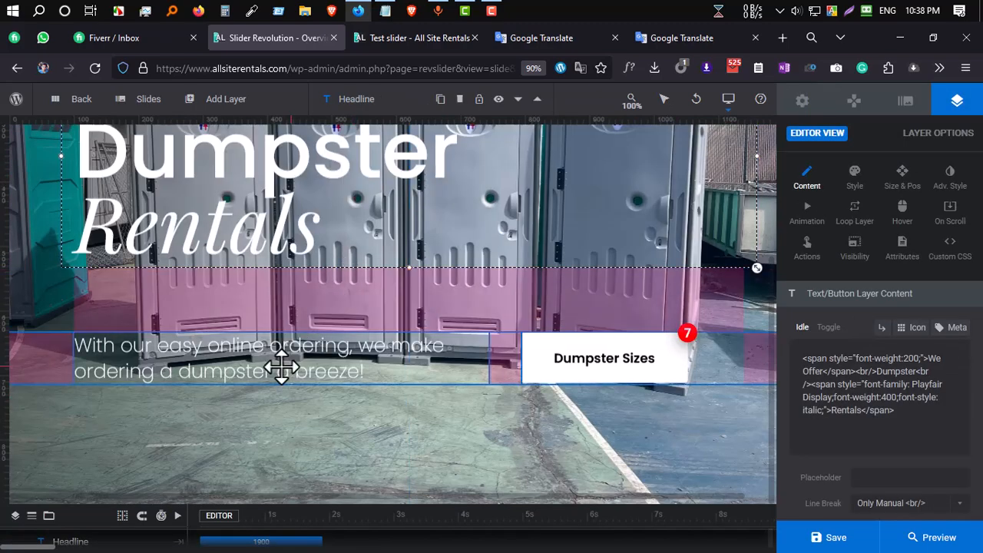
{"action": "left_click", "coordinate": [275, 367]}
{"action": "left_click", "coordinate": [589, 387]}
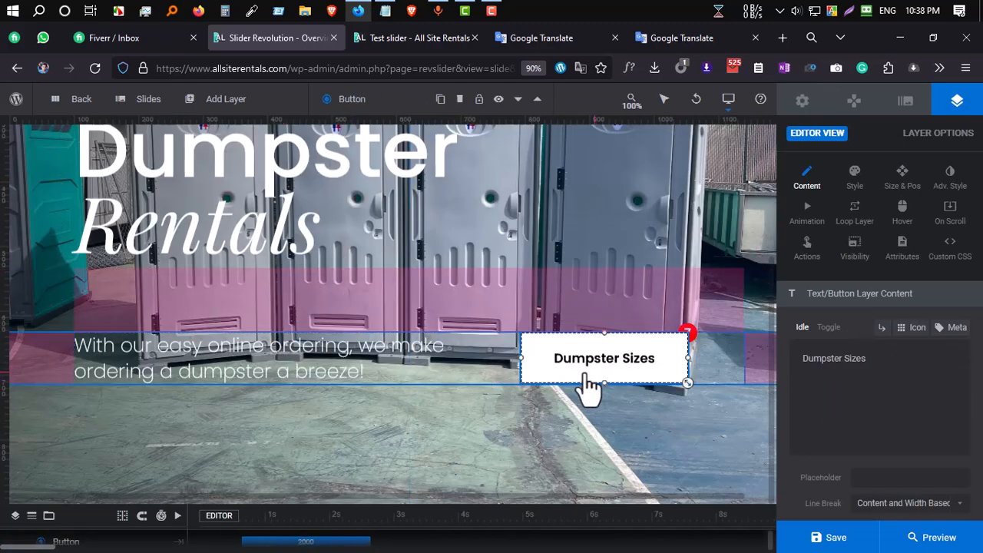
{"action": "scroll", "coordinate": [338, 288], "scroll_direction": "up", "scroll_amount": 3}
{"action": "left_click", "coordinate": [335, 292]}
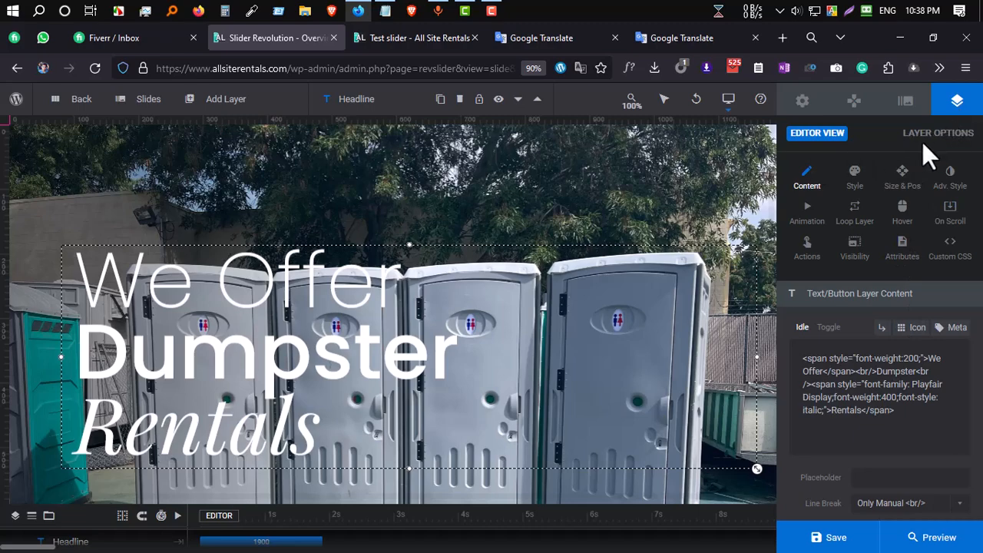
Examine the headline's text code, the tagline and button texts, and the row settings behind the alert badge
{"action": "scroll", "coordinate": [402, 275], "scroll_direction": "down", "scroll_amount": 1}
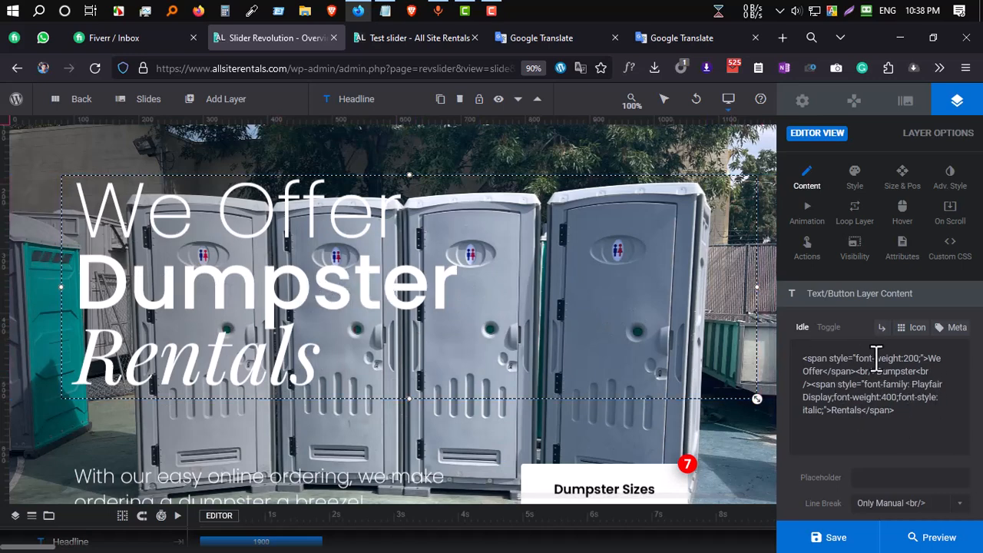
{"action": "left_click_drag", "start_coordinate": [930, 358], "coordinate": [821, 372]}
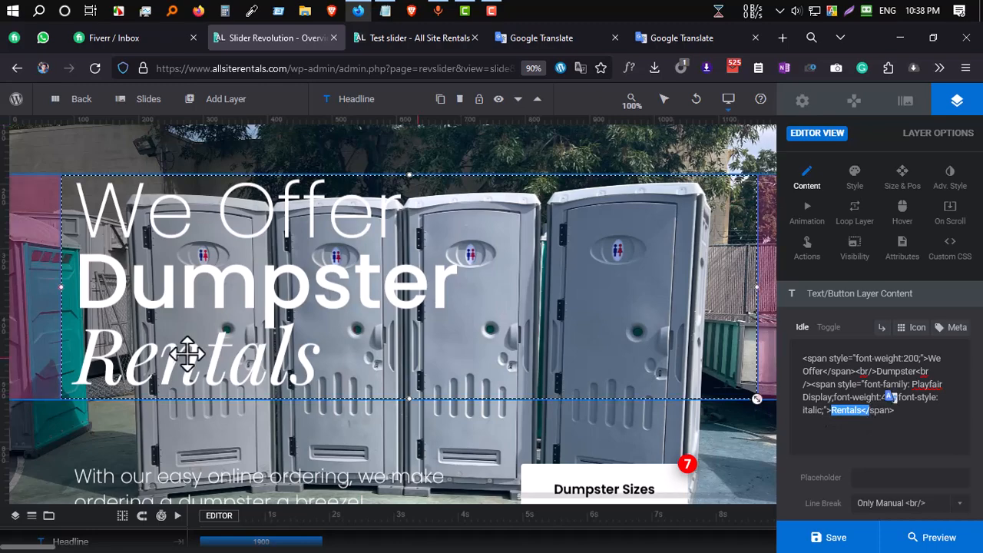
{"action": "scroll", "coordinate": [227, 346], "scroll_direction": "down", "scroll_amount": 2}
{"action": "left_click", "coordinate": [228, 346]}
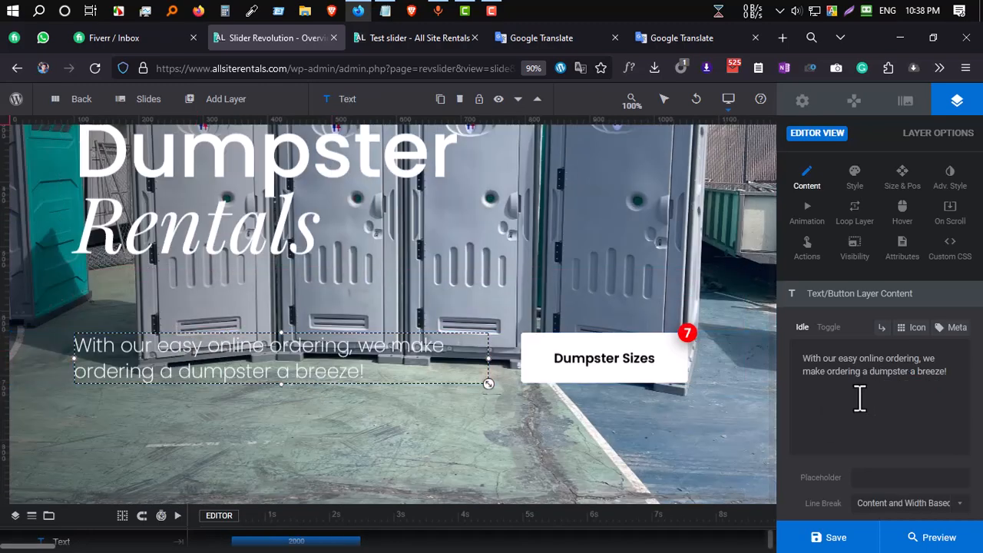
{"action": "left_click", "coordinate": [615, 380]}
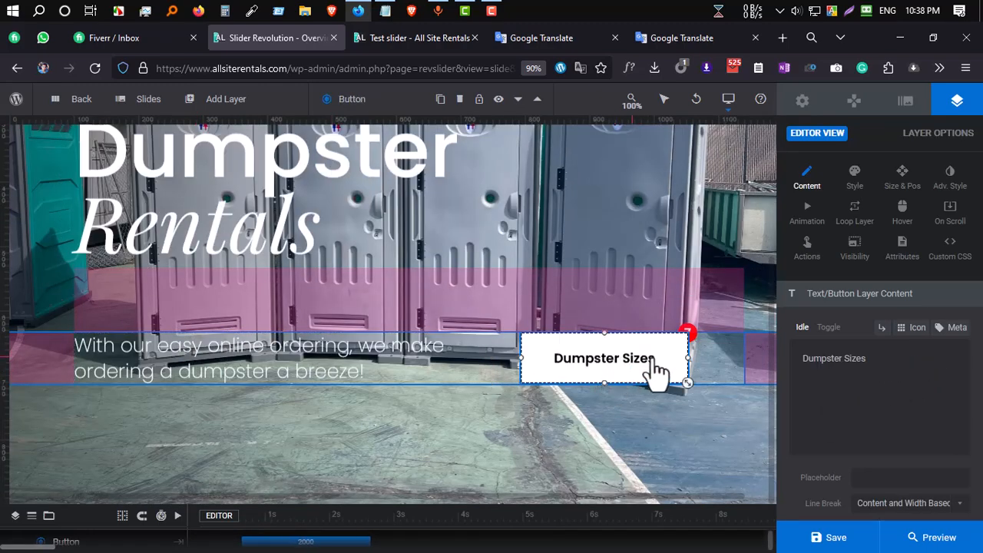
{"action": "left_click", "coordinate": [690, 332]}
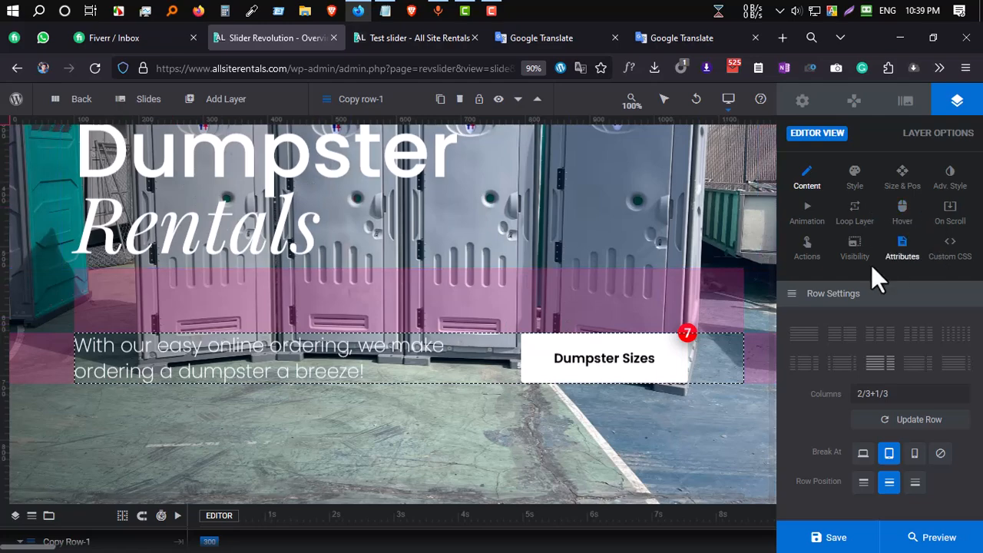
{"action": "scroll", "coordinate": [574, 234], "scroll_direction": "up", "scroll_amount": 5}
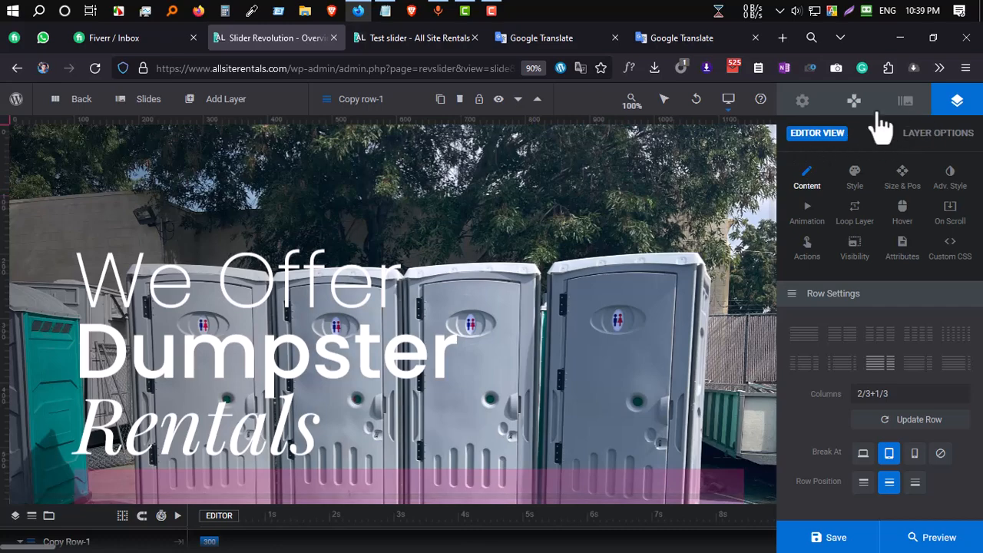
View the module's slide list and open the background source settings of the current slide
{"action": "mouse_move", "coordinate": [148, 98]}
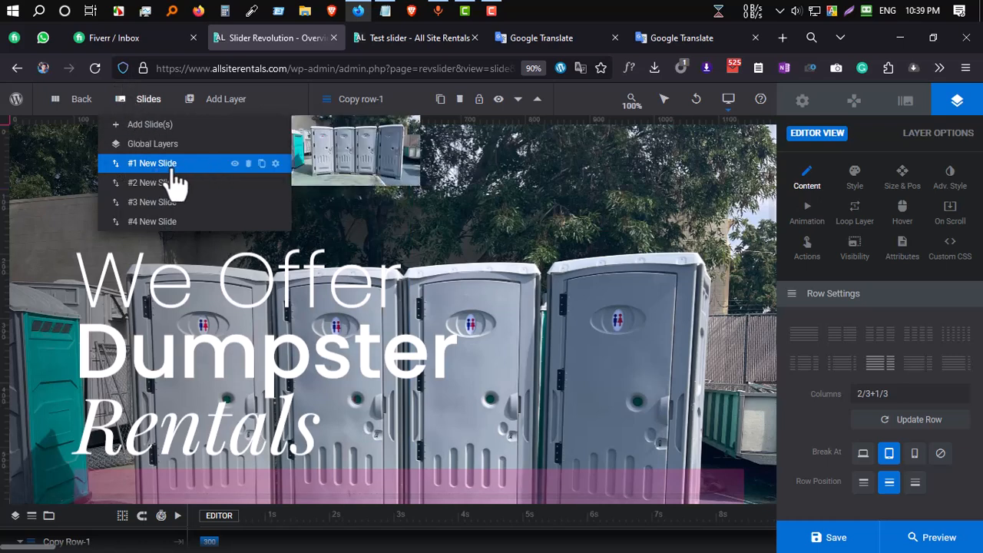
{"action": "left_click", "coordinate": [907, 104]}
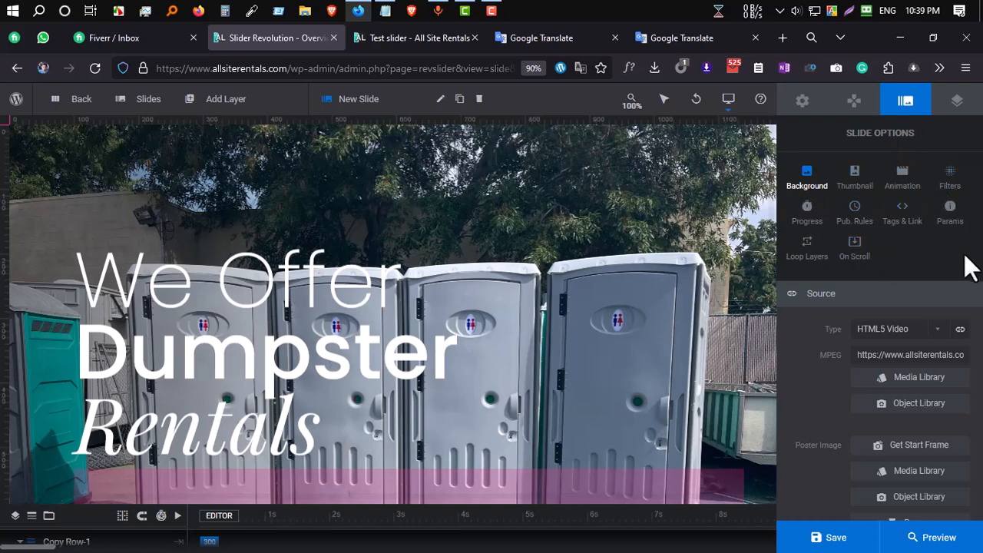
{"action": "scroll", "coordinate": [891, 292], "scroll_direction": "down", "scroll_amount": 1}
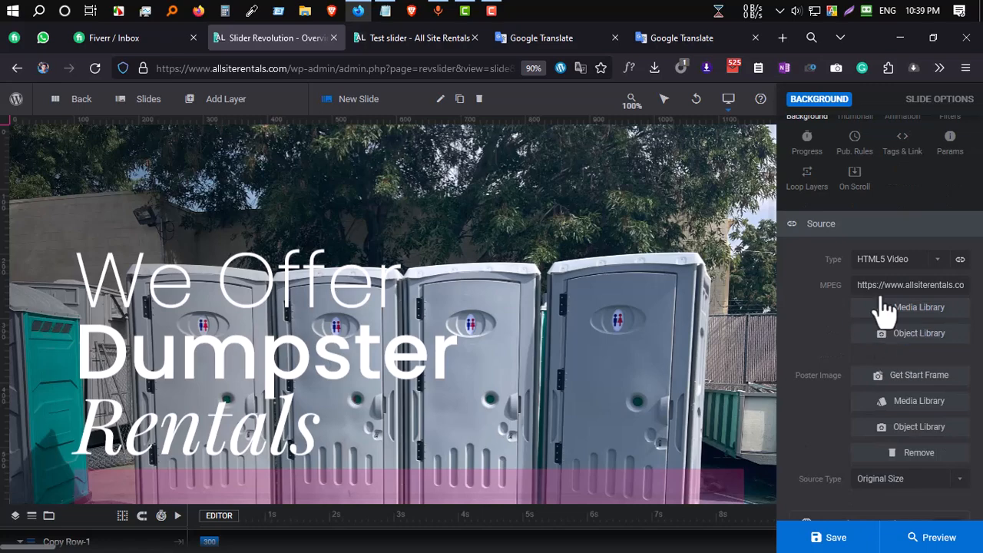
{"action": "scroll", "coordinate": [869, 281], "scroll_direction": "up", "scroll_amount": 1}
{"action": "scroll", "coordinate": [880, 373], "scroll_direction": "down", "scroll_amount": 1}
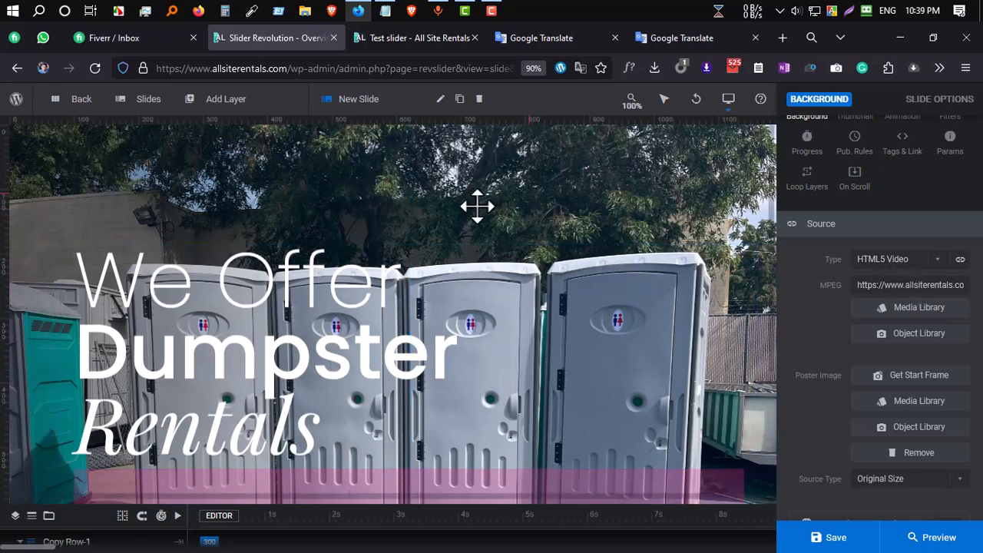
Examine the slide's background on the canvas and the video source and poster image options
{"action": "scroll", "coordinate": [474, 283], "scroll_direction": "down", "scroll_amount": 2}
{"action": "scroll", "coordinate": [507, 308], "scroll_direction": "up", "scroll_amount": 2}
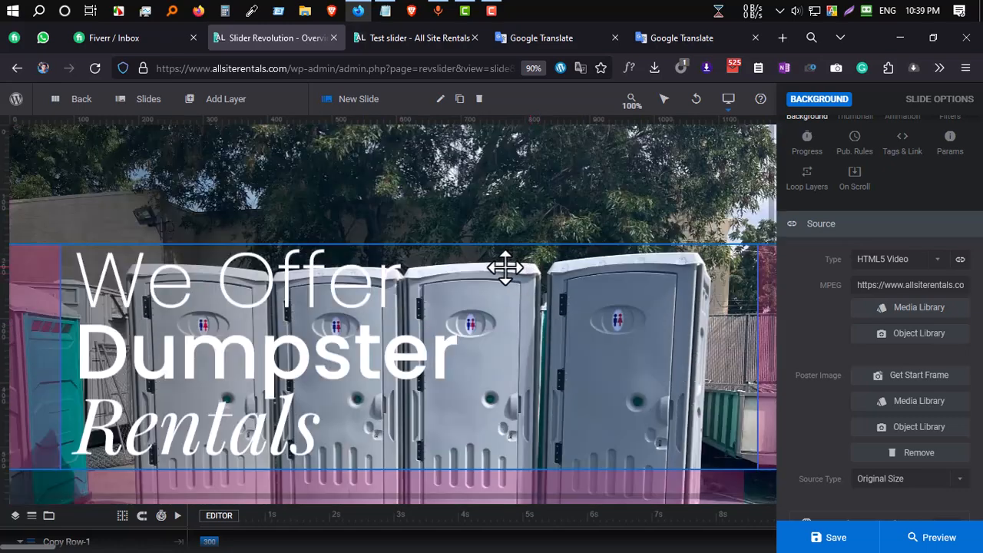
{"action": "scroll", "coordinate": [834, 400], "scroll_direction": "down", "scroll_amount": 1}
{"action": "scroll", "coordinate": [527, 331], "scroll_direction": "down", "scroll_amount": 1}
{"action": "scroll", "coordinate": [931, 363], "scroll_direction": "down", "scroll_amount": 2}
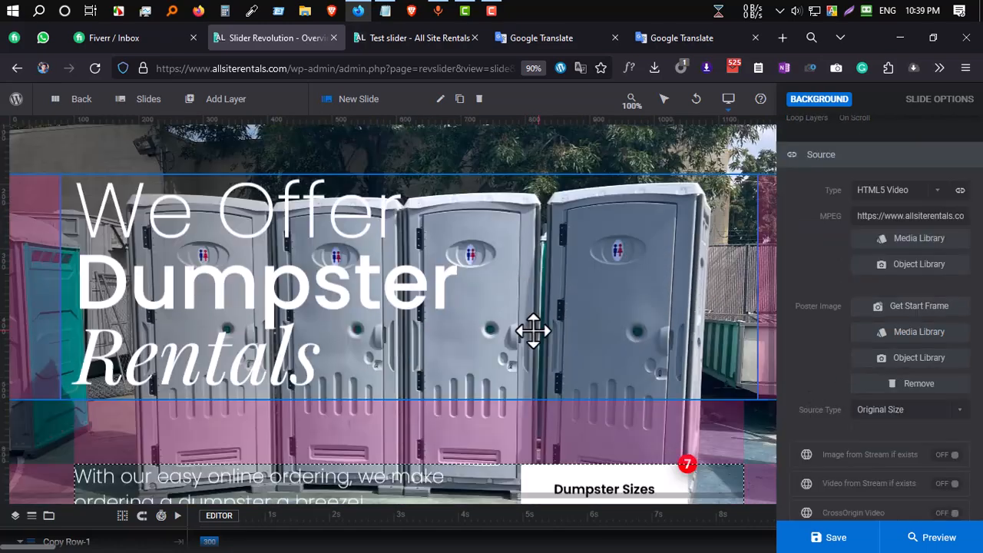
{"action": "scroll", "coordinate": [922, 257], "scroll_direction": "up", "scroll_amount": 1}
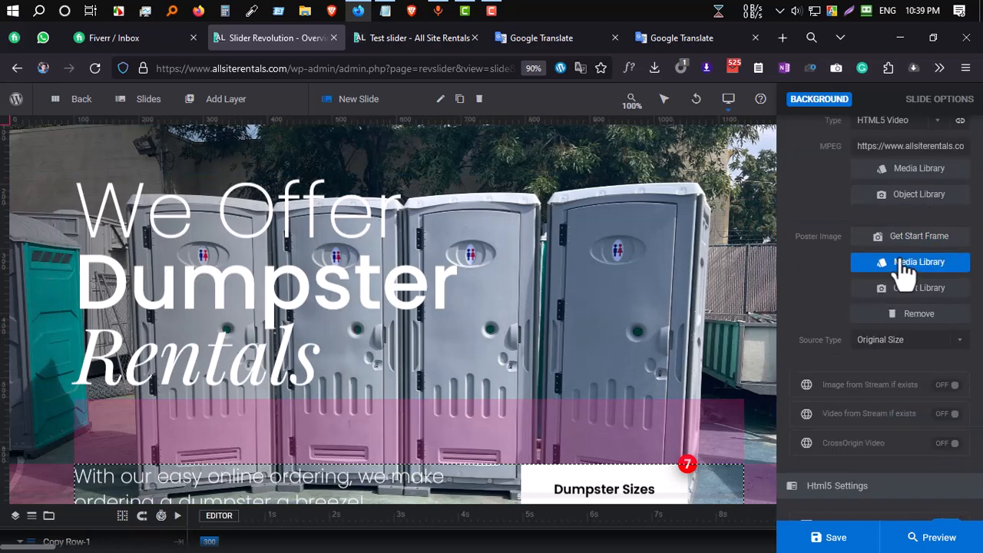
{"action": "scroll", "coordinate": [833, 284], "scroll_direction": "up", "scroll_amount": 2}
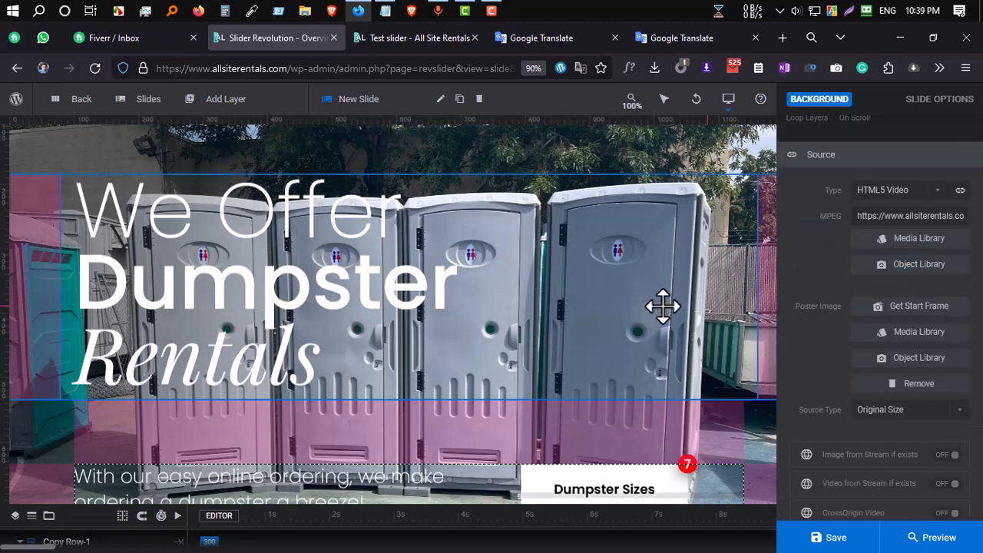
{"action": "scroll", "coordinate": [588, 193], "scroll_direction": "up", "scroll_amount": 1}
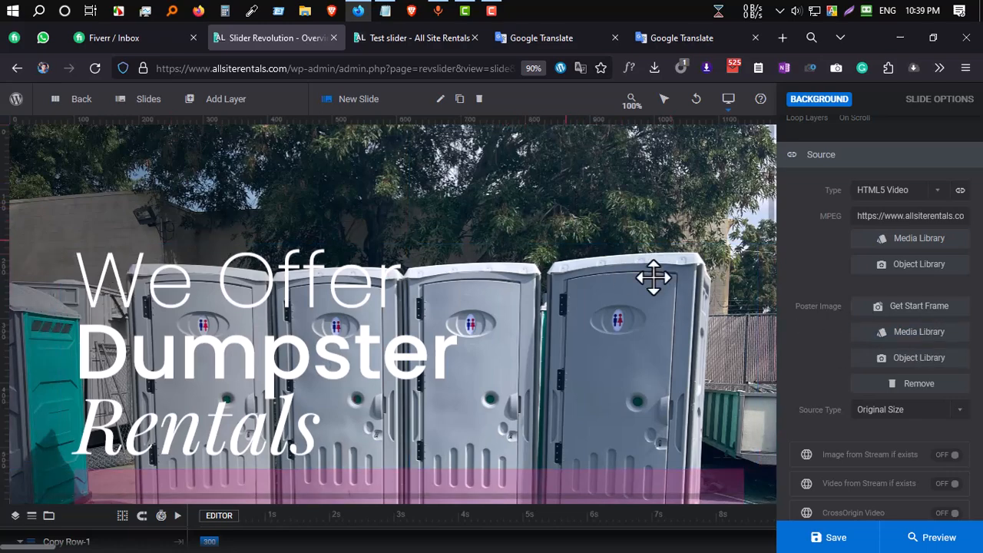
Replace the slide background's poster image with Resized_20230923_174047.jpg from the media library
{"action": "left_click", "coordinate": [909, 349]}
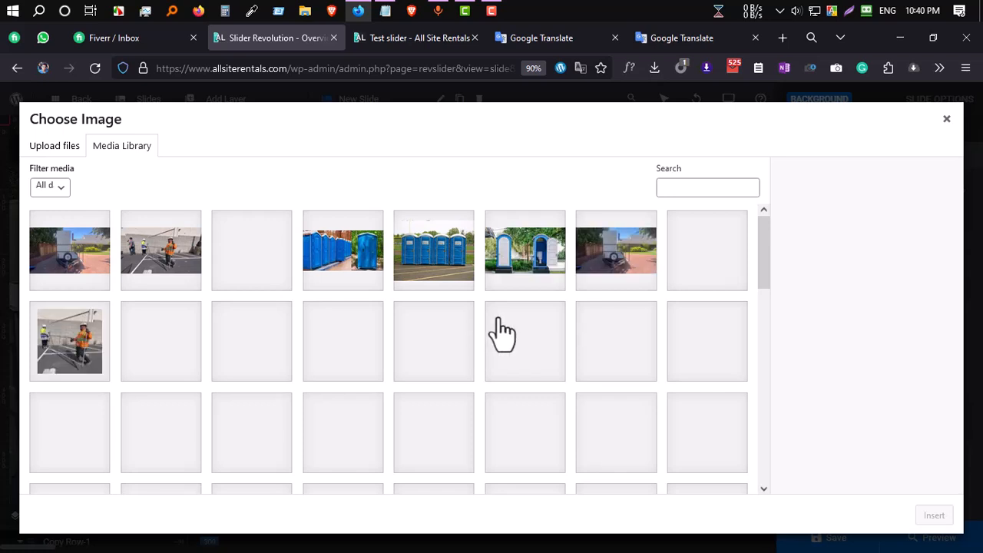
{"action": "left_click", "coordinate": [438, 11]}
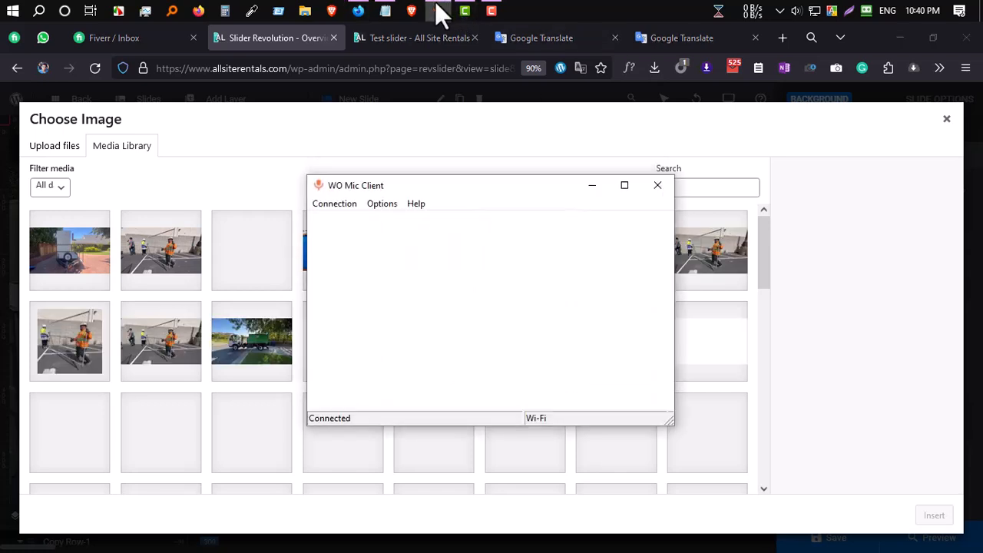
{"action": "left_click", "coordinate": [438, 11]}
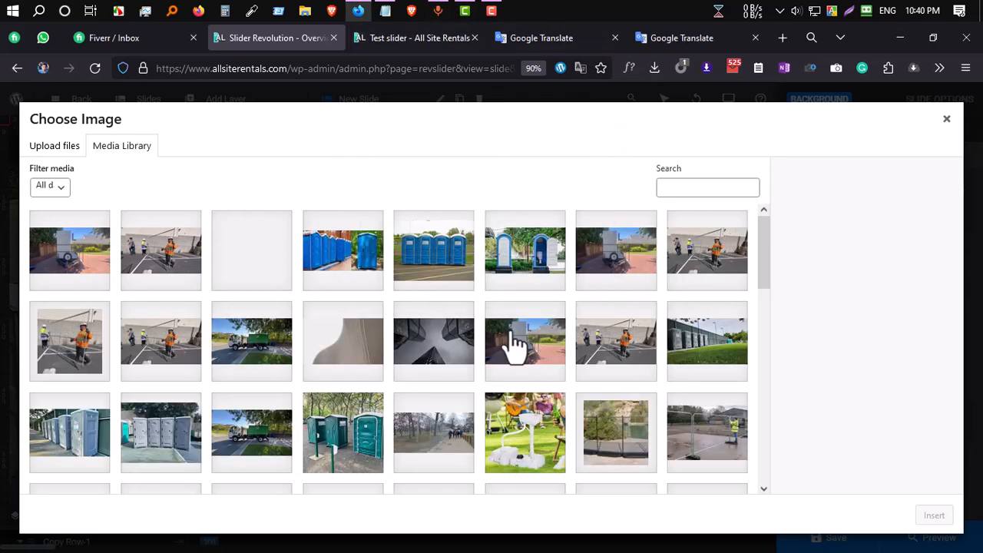
{"action": "scroll", "coordinate": [330, 309], "scroll_direction": "down", "scroll_amount": 1}
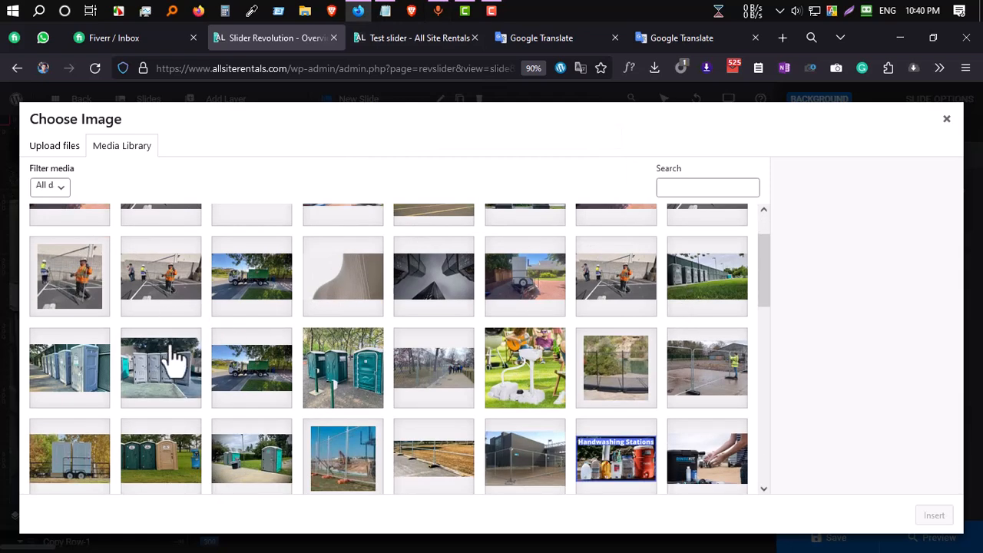
{"action": "left_click", "coordinate": [147, 388]}
{"action": "left_click", "coordinate": [84, 395]}
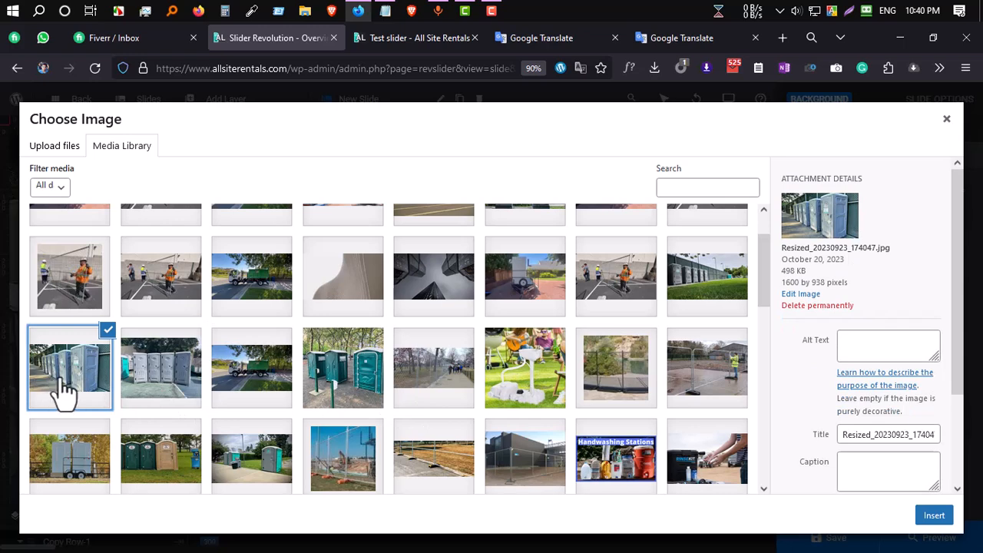
{"action": "scroll", "coordinate": [91, 388], "scroll_direction": "down", "scroll_amount": 1}
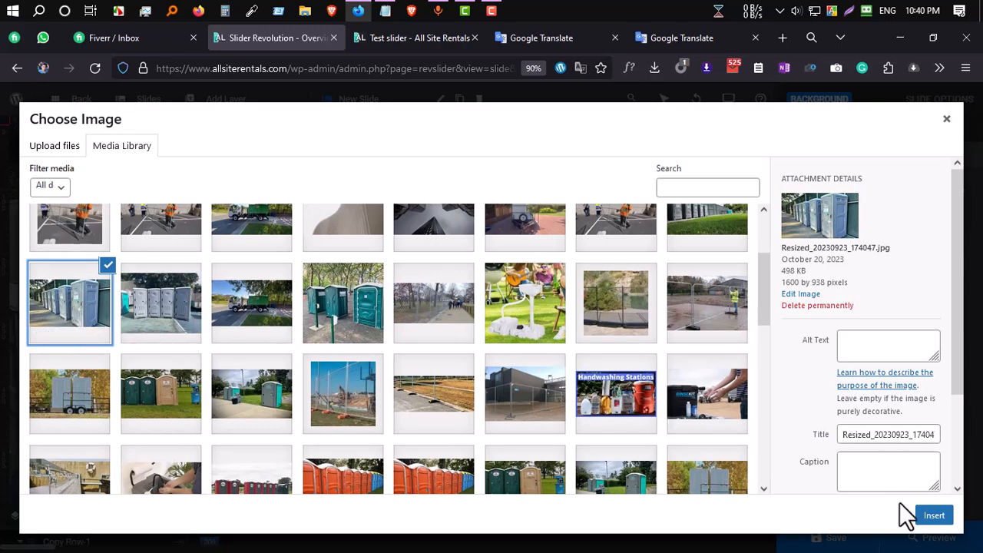
{"action": "left_click", "coordinate": [937, 518]}
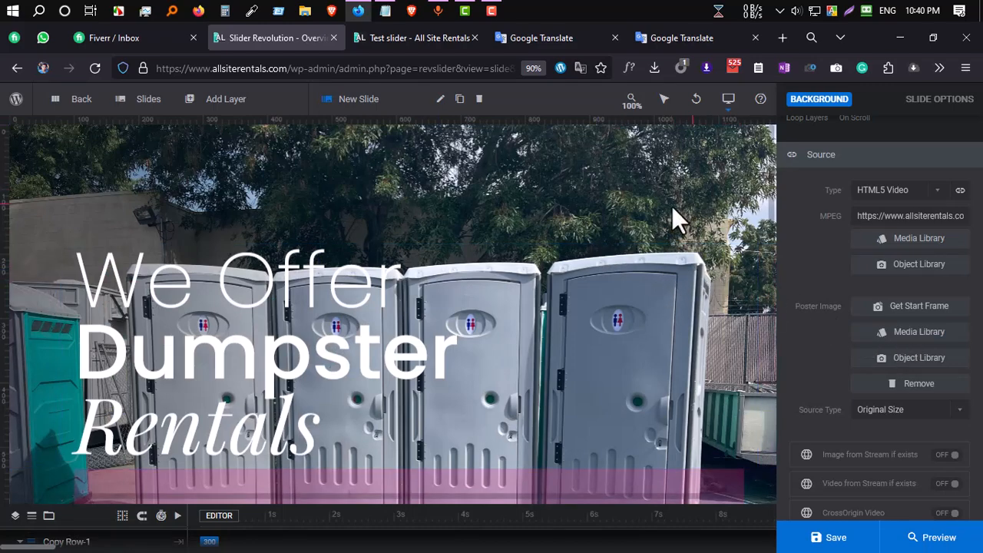
{"action": "left_click", "coordinate": [659, 233]}
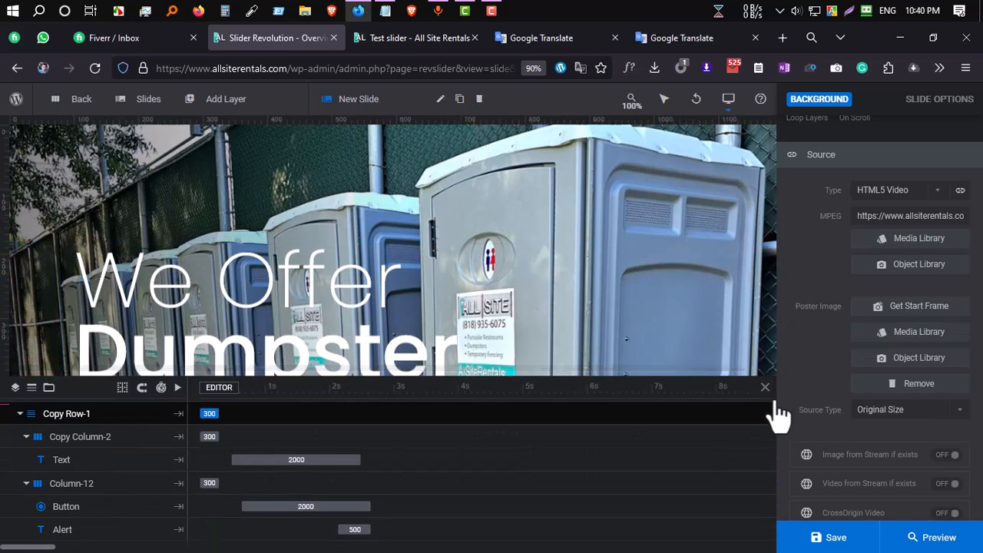
Browse the media library for the slide's background video and check slider-video-34.mp4, slider-video-1.mp4 and slider-video-2.mp4
{"action": "left_click", "coordinate": [766, 388]}
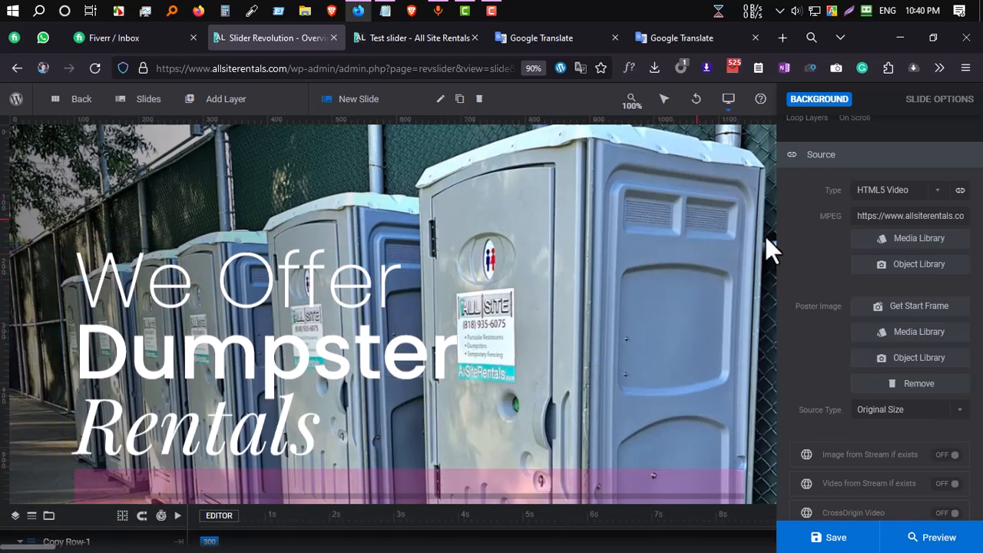
{"action": "scroll", "coordinate": [922, 283], "scroll_direction": "up", "scroll_amount": 1}
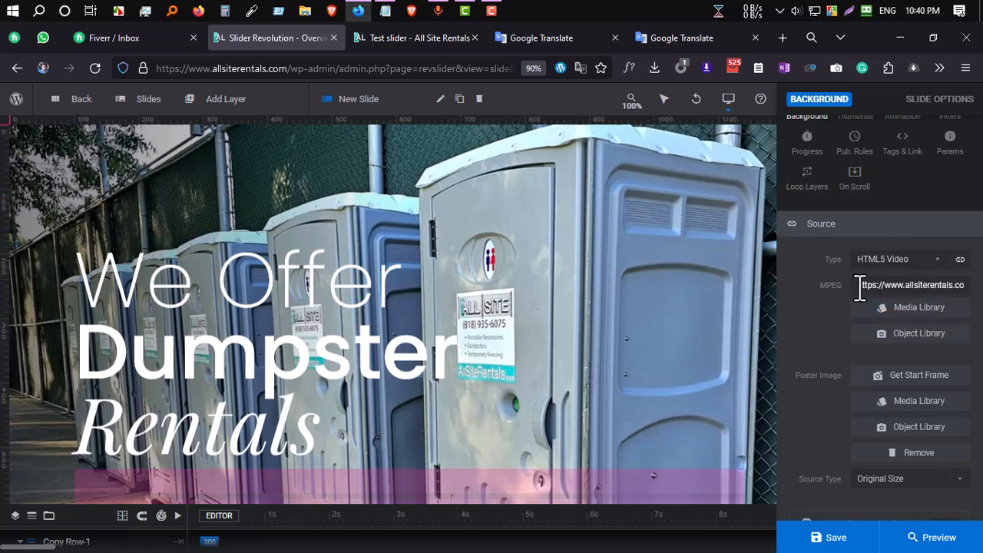
{"action": "left_click", "coordinate": [919, 311]}
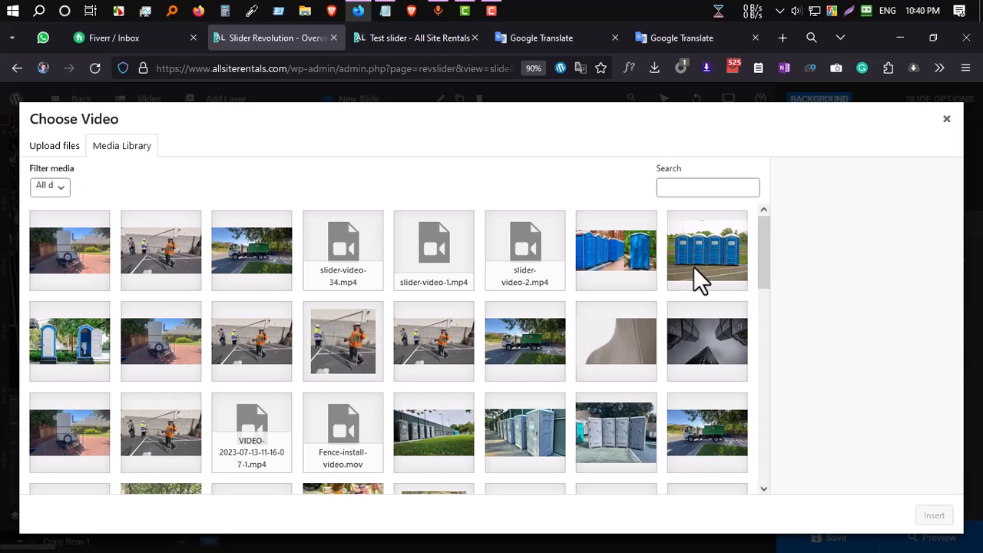
{"action": "left_click", "coordinate": [352, 261]}
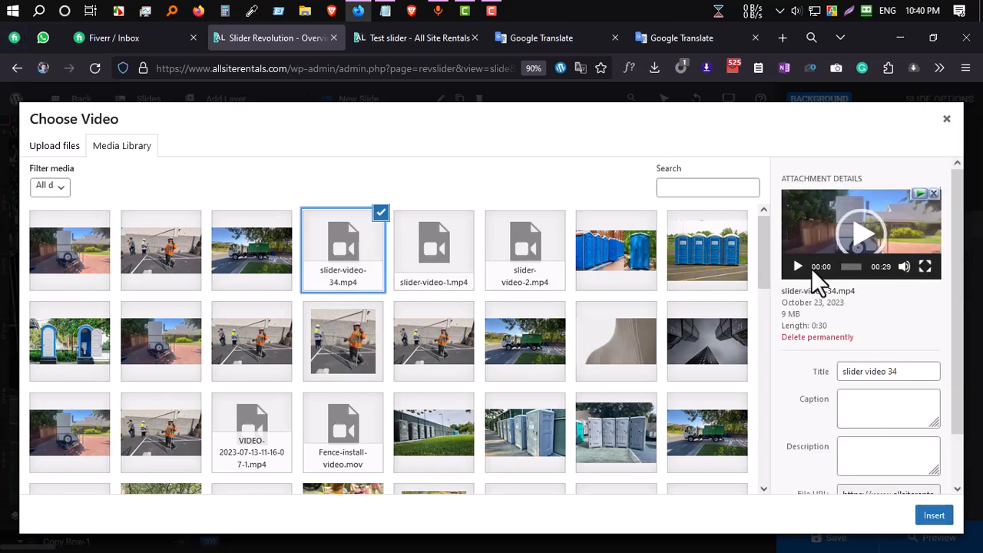
{"action": "left_click", "coordinate": [448, 270]}
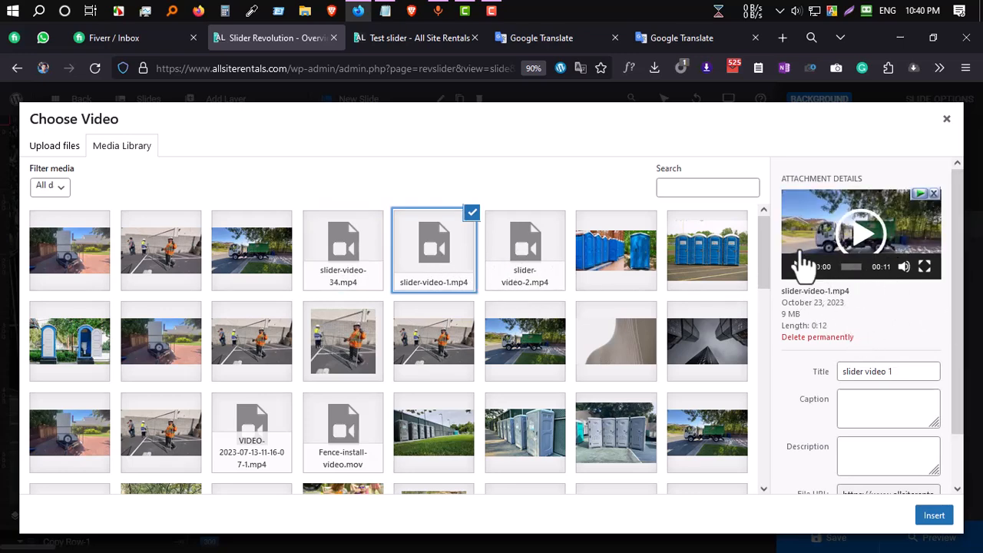
{"action": "left_click", "coordinate": [529, 273]}
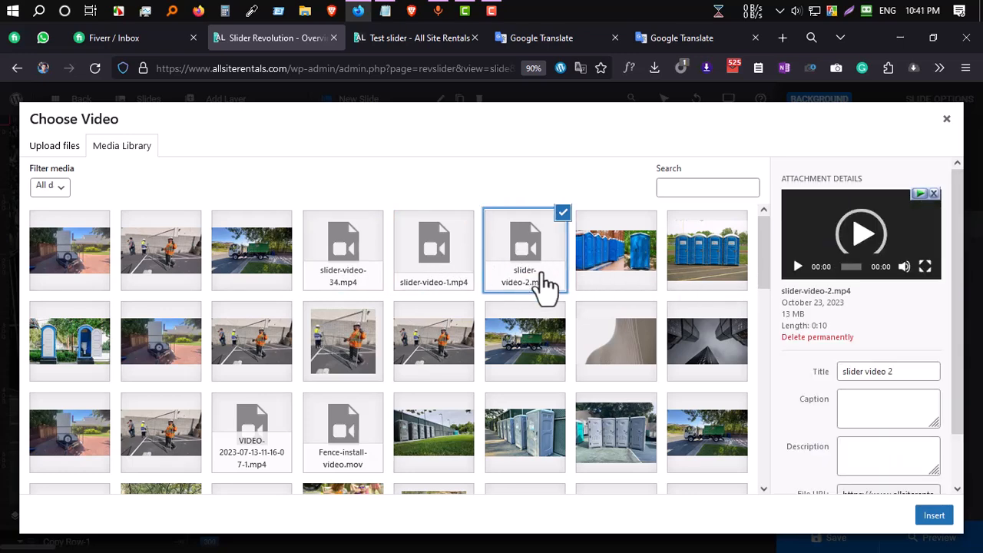
{"action": "scroll", "coordinate": [391, 351], "scroll_direction": "down", "scroll_amount": 1}
{"action": "scroll", "coordinate": [386, 351], "scroll_direction": "up", "scroll_amount": 1}
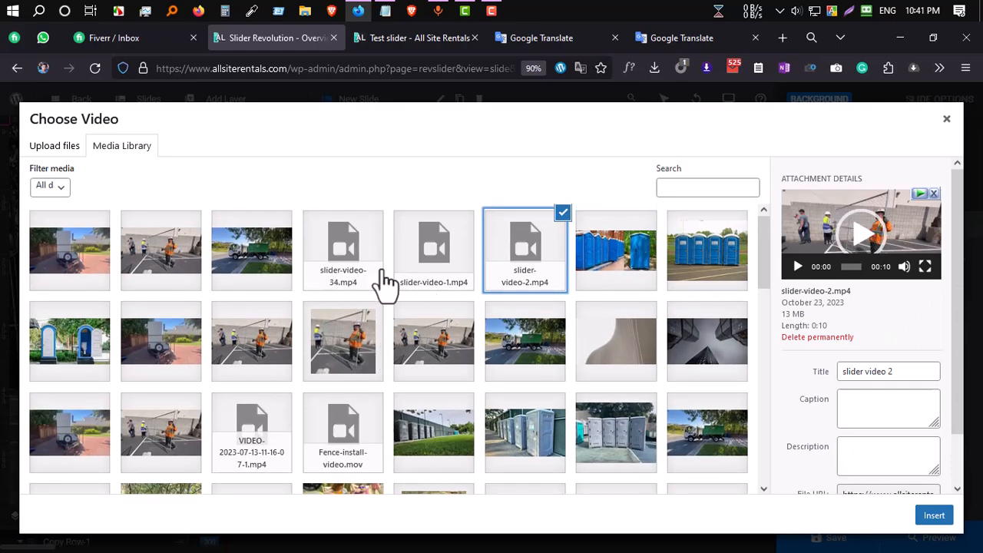
{"action": "left_click", "coordinate": [442, 270]}
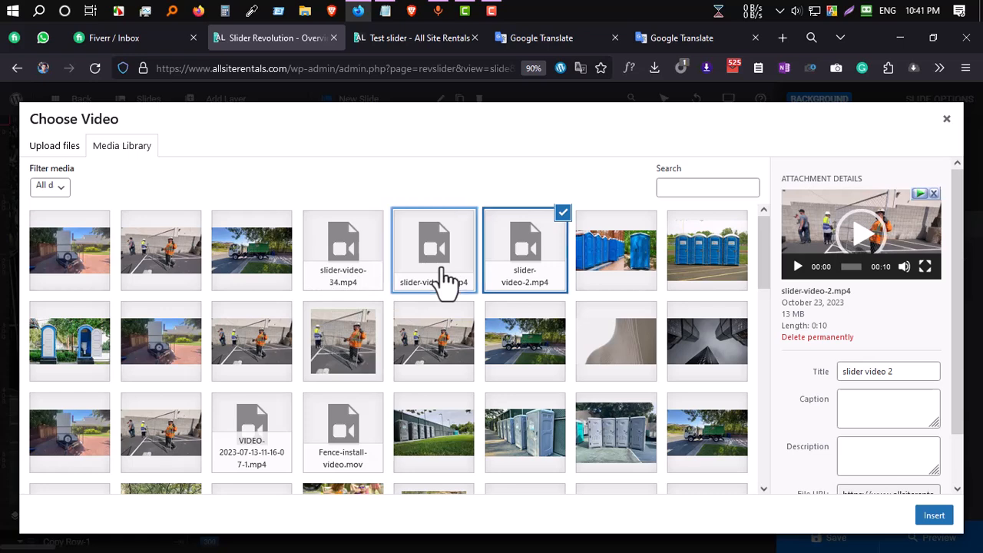
{"action": "left_click", "coordinate": [344, 273]}
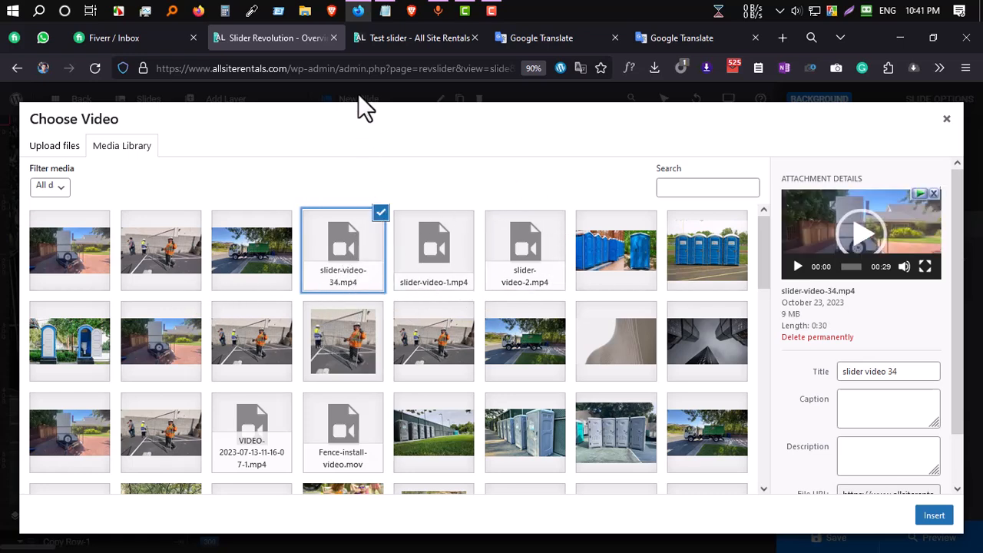
Upload slider video 2.mp4 from the computer's File Explorer to the media library
{"action": "left_click", "coordinate": [306, 9]}
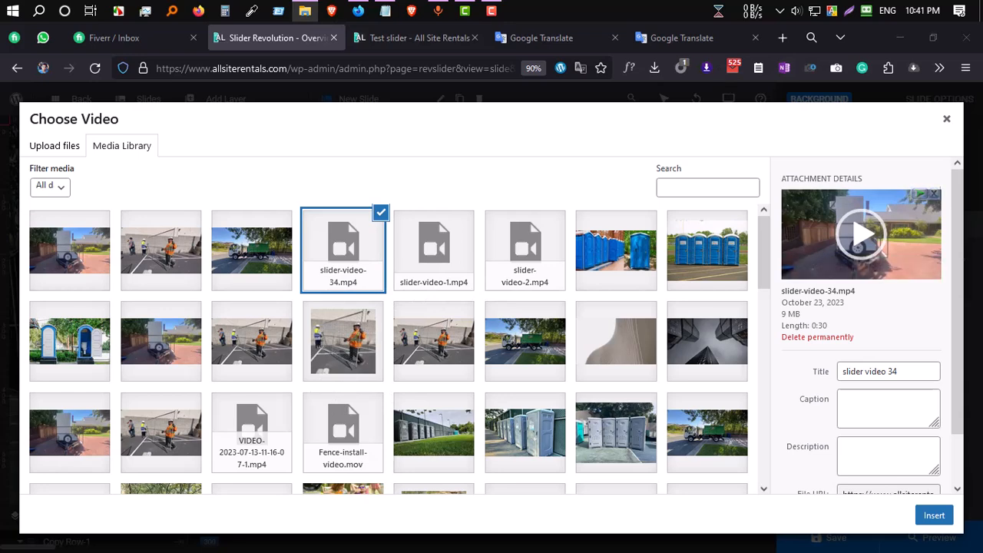
{"action": "left_click_drag", "start_coordinate": [982, 123], "coordinate": [768, 157]}
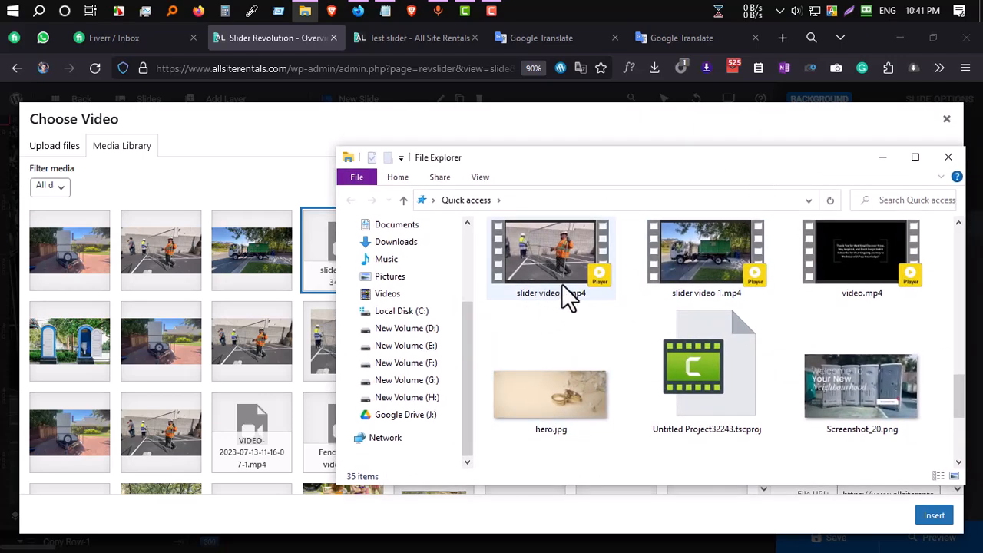
{"action": "scroll", "coordinate": [680, 318], "scroll_direction": "up", "scroll_amount": 3}
{"action": "scroll", "coordinate": [710, 346], "scroll_direction": "down", "scroll_amount": 3}
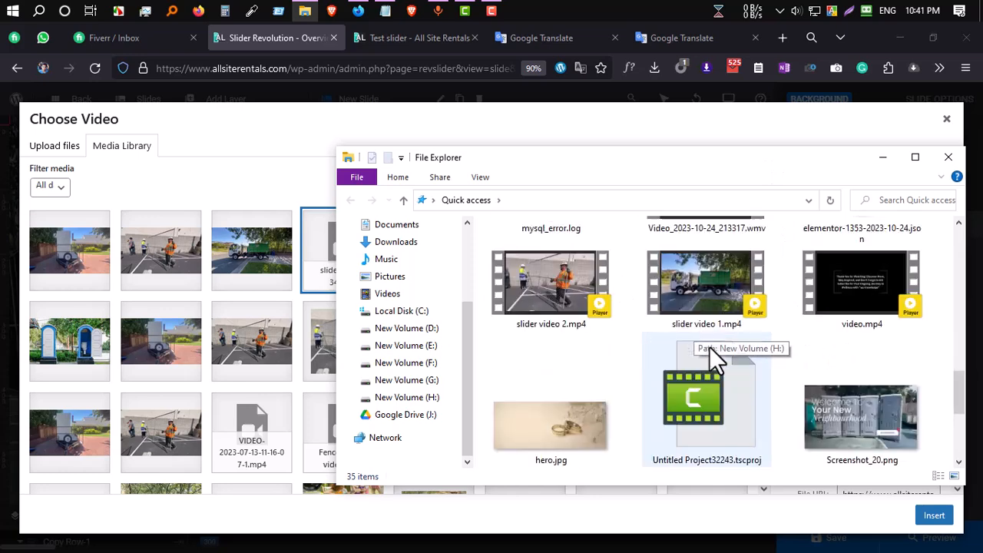
{"action": "left_click", "coordinate": [541, 296]}
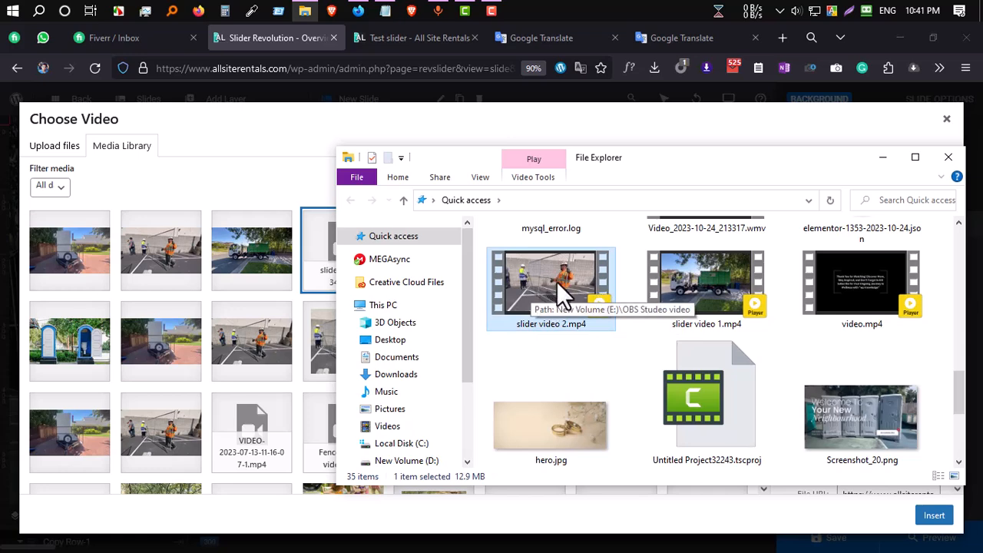
{"action": "left_click_drag", "start_coordinate": [558, 282], "coordinate": [221, 321]}
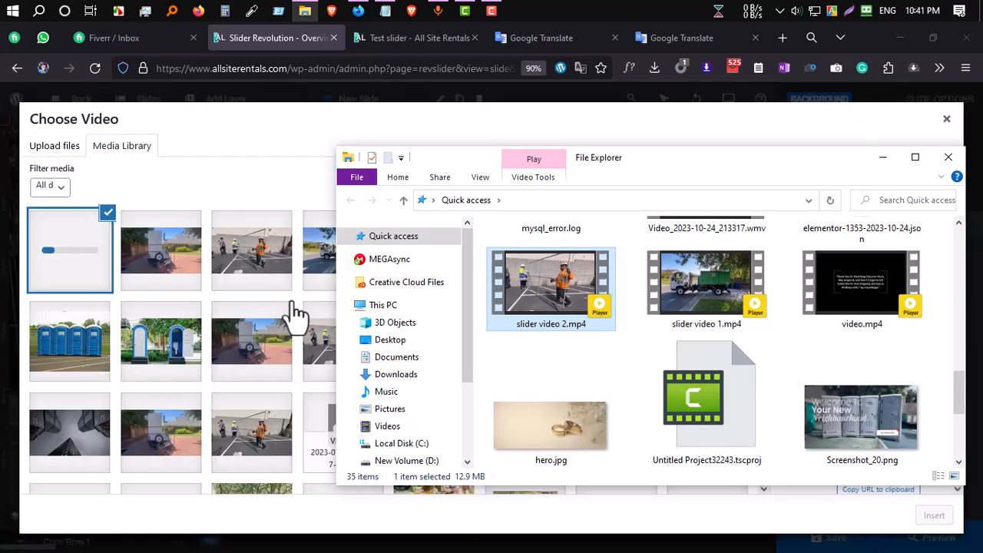
{"action": "left_click", "coordinate": [248, 208]}
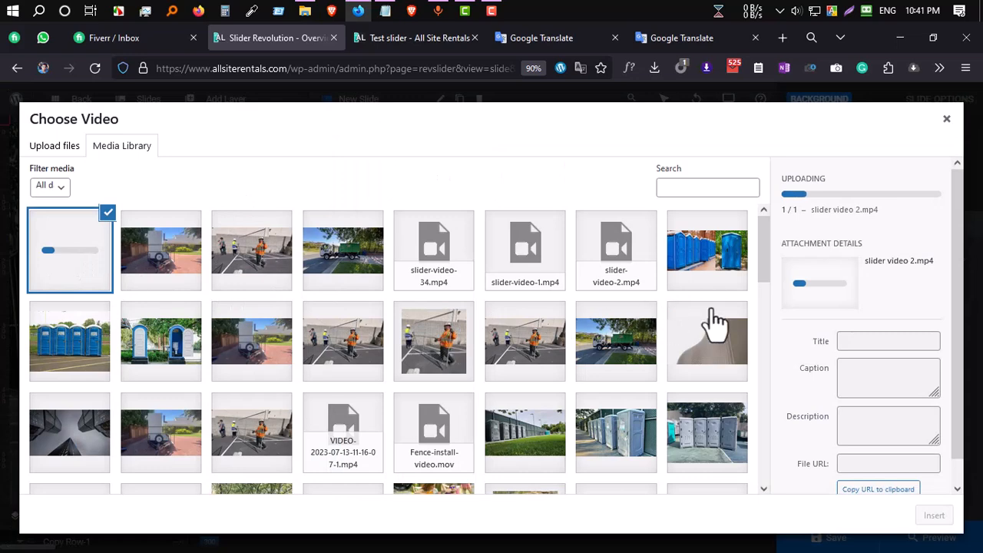
Permanently delete the newly uploaded slider-video-2-1.mp4 from the media library
{"action": "left_click", "coordinate": [72, 275]}
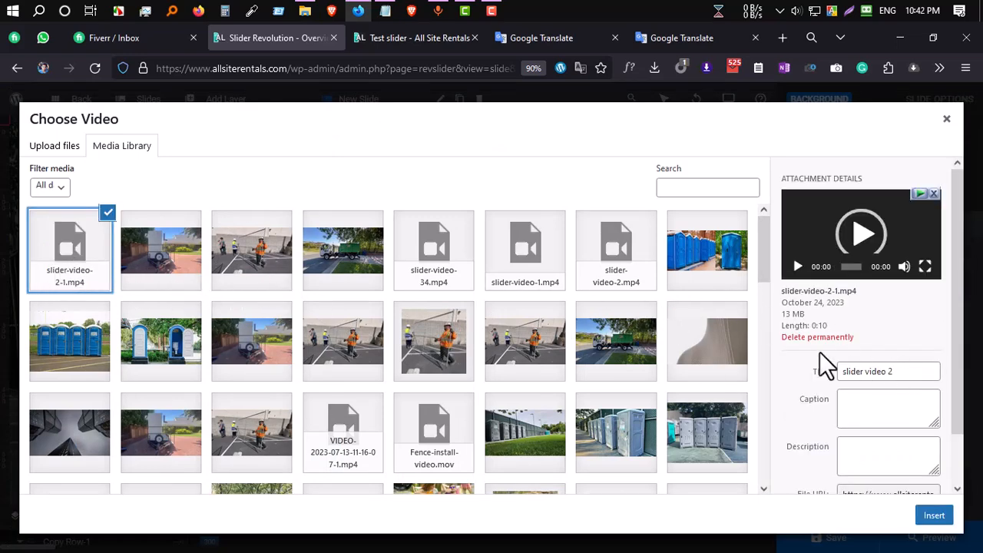
{"action": "left_click", "coordinate": [816, 337]}
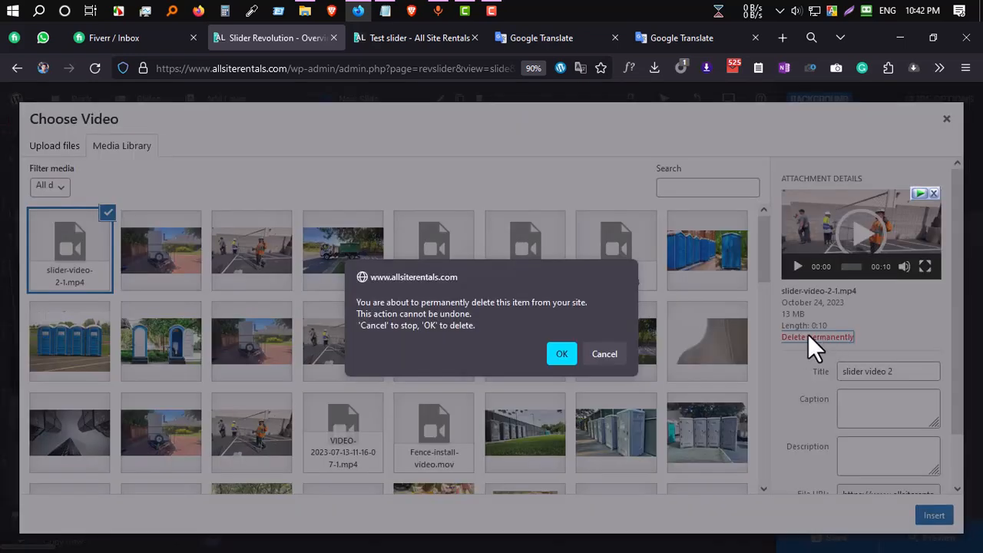
{"action": "left_click", "coordinate": [561, 354]}
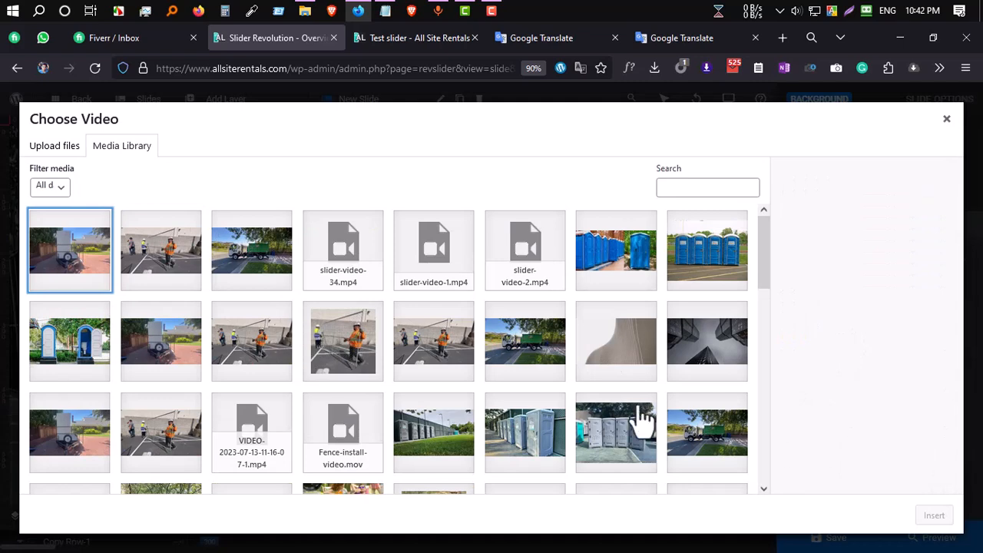
Insert slider-video-1.mp4 from the media library as the slide's MPEG background video
{"action": "left_click", "coordinate": [469, 289]}
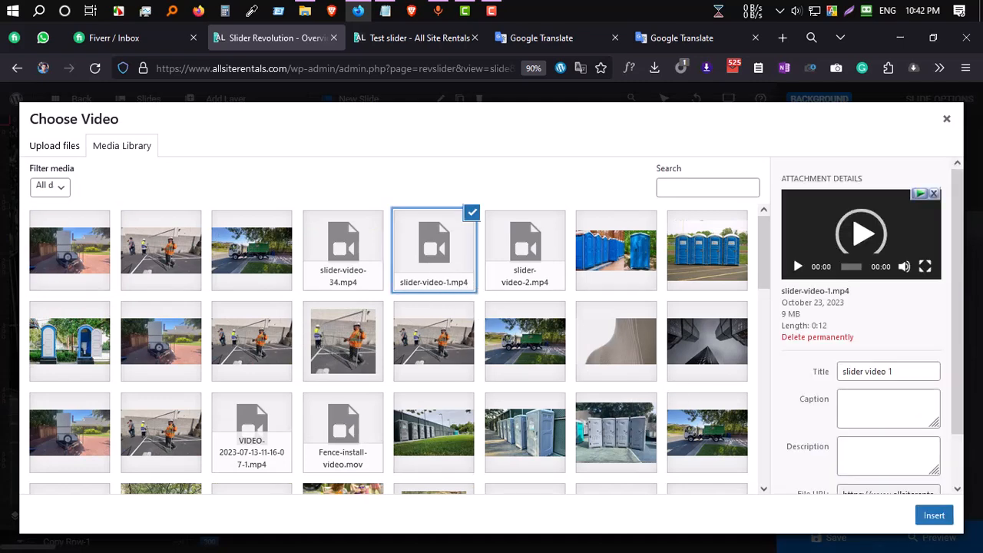
{"action": "left_click", "coordinate": [932, 517]}
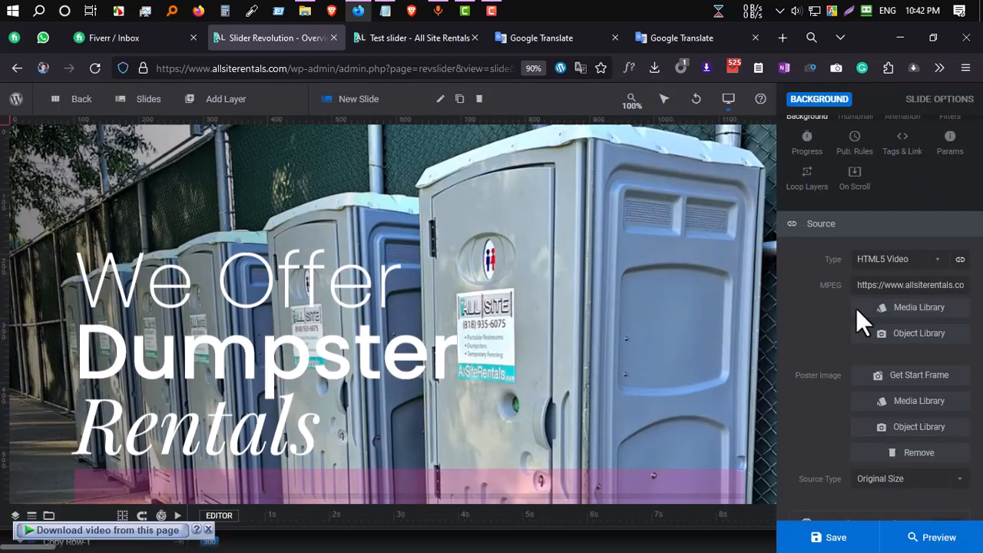
{"action": "left_click", "coordinate": [906, 308]}
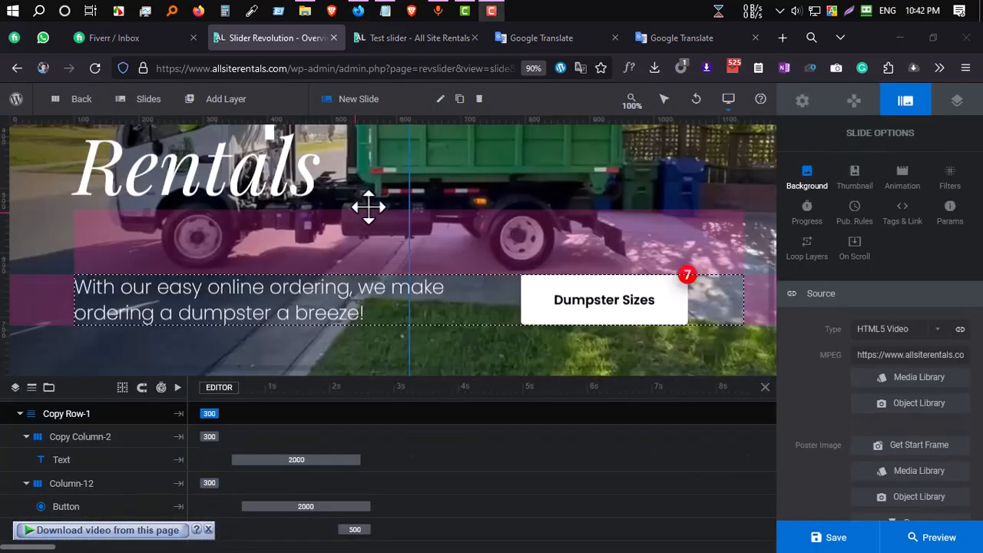
{"action": "scroll", "coordinate": [460, 283], "scroll_direction": "up", "scroll_amount": 4}
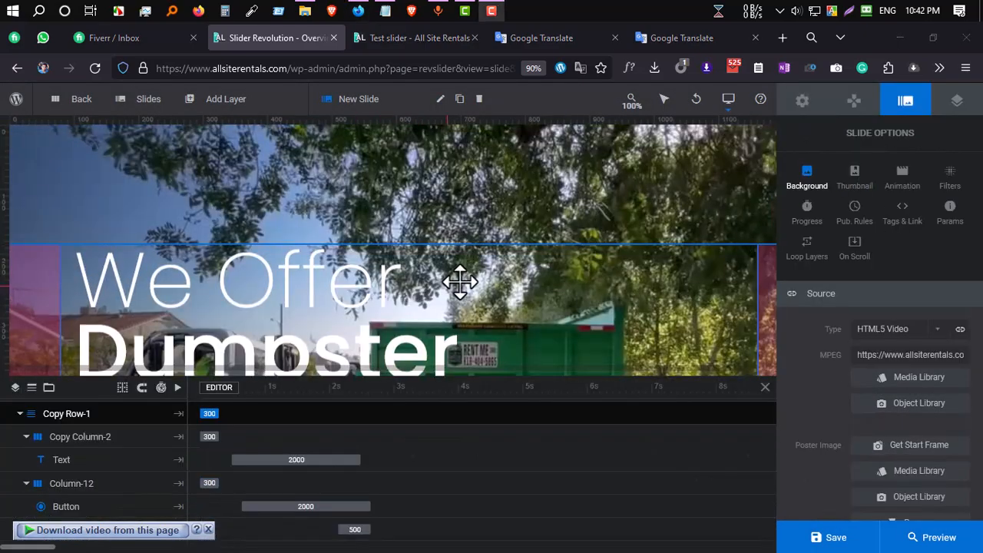
Switch to slide #2 and examine its layers and its background video and poster image options
{"action": "mouse_move", "coordinate": [132, 110]}
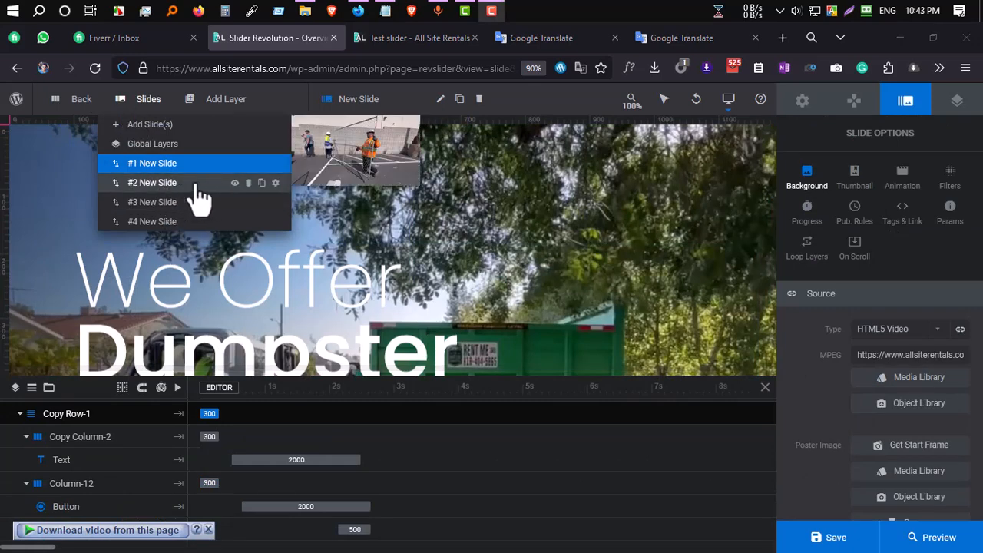
{"action": "mouse_move", "coordinate": [158, 128]}
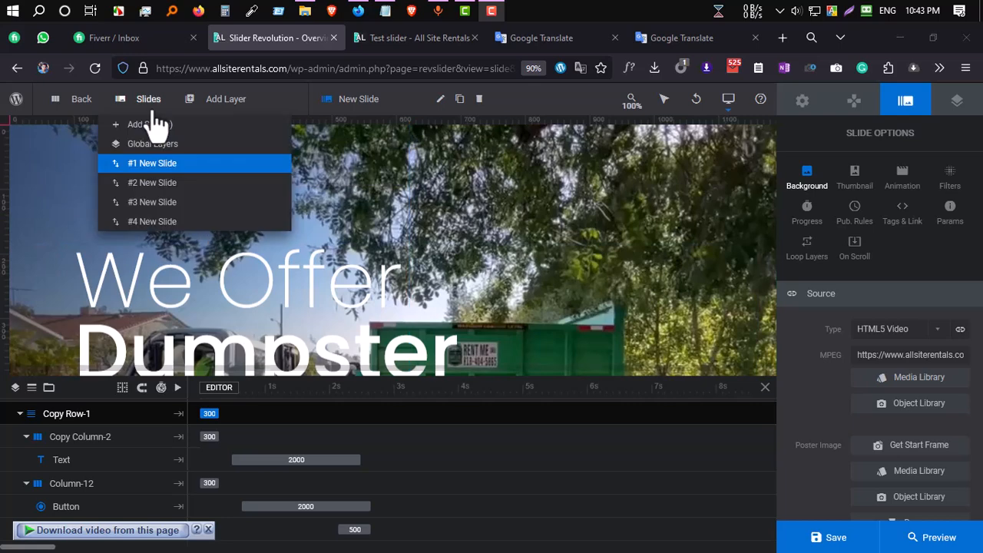
{"action": "left_click", "coordinate": [189, 192]}
{"action": "mouse_move", "coordinate": [149, 96]}
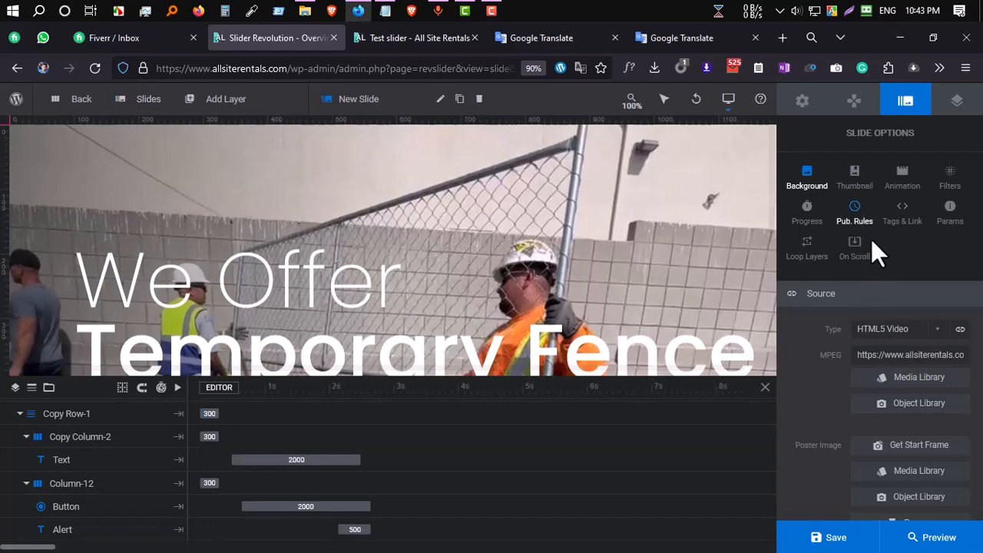
{"action": "scroll", "coordinate": [268, 257], "scroll_direction": "down", "scroll_amount": 3}
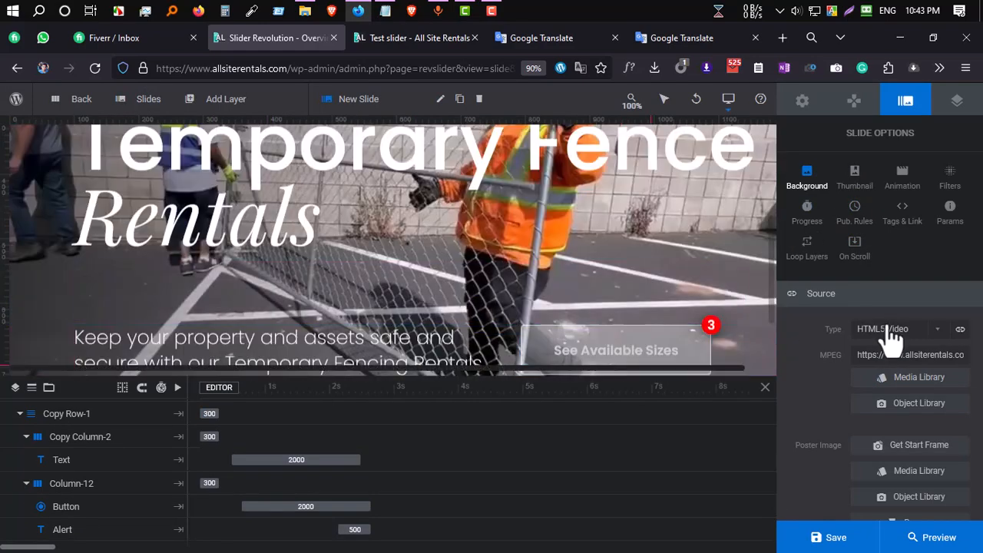
{"action": "scroll", "coordinate": [369, 220], "scroll_direction": "up", "scroll_amount": 1}
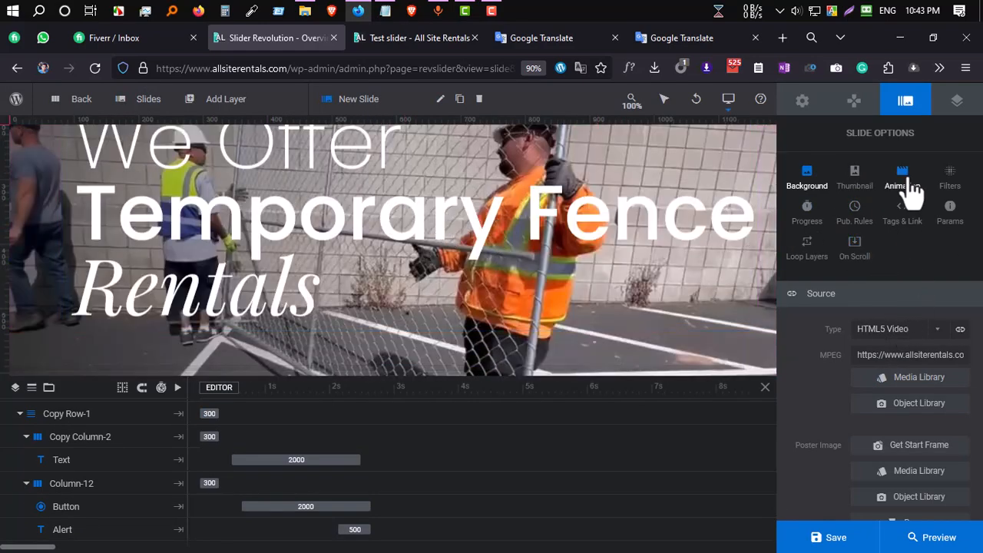
{"action": "scroll", "coordinate": [549, 211], "scroll_direction": "up", "scroll_amount": 2}
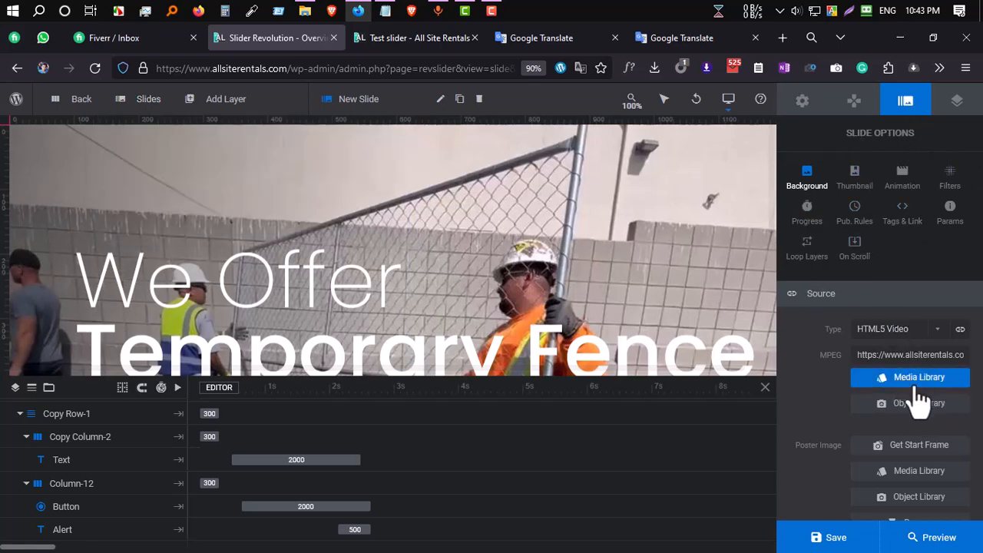
{"action": "scroll", "coordinate": [918, 399], "scroll_direction": "down", "scroll_amount": 1}
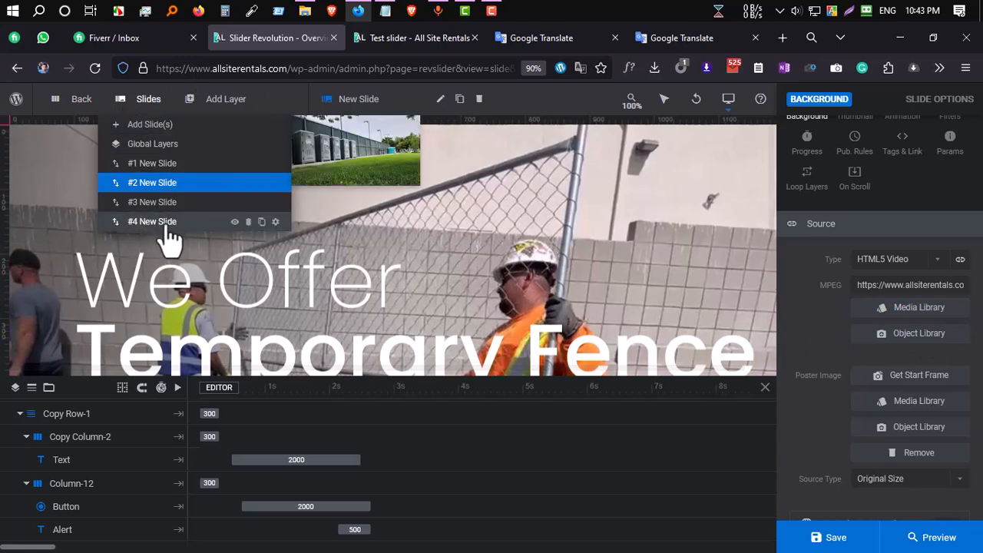
Switch to slide #4, examine its content, and open the media library for its background image
{"action": "left_click", "coordinate": [166, 223]}
{"action": "mouse_move", "coordinate": [146, 100]}
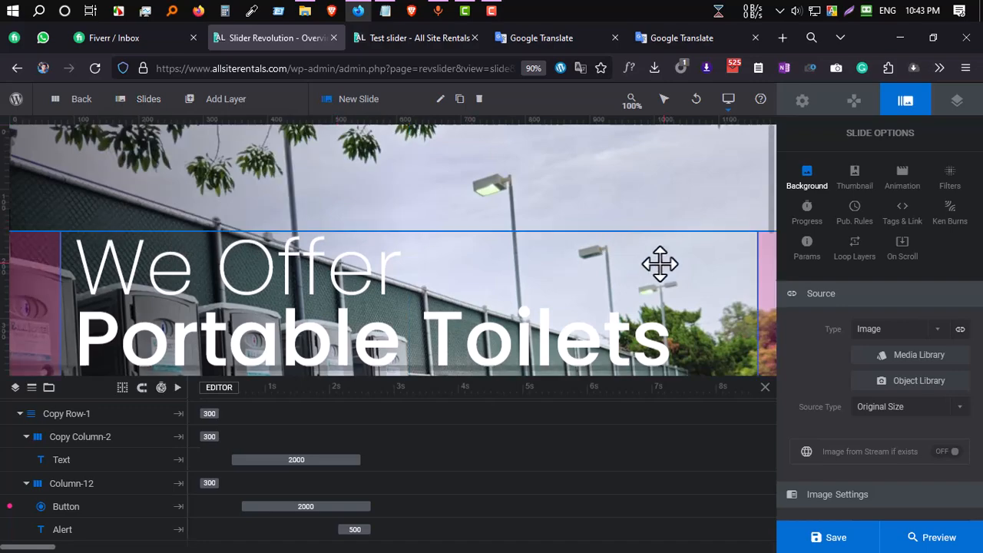
{"action": "scroll", "coordinate": [515, 300], "scroll_direction": "down", "scroll_amount": 5}
{"action": "scroll", "coordinate": [553, 291], "scroll_direction": "up", "scroll_amount": 1}
{"action": "scroll", "coordinate": [554, 290], "scroll_direction": "up", "scroll_amount": 3}
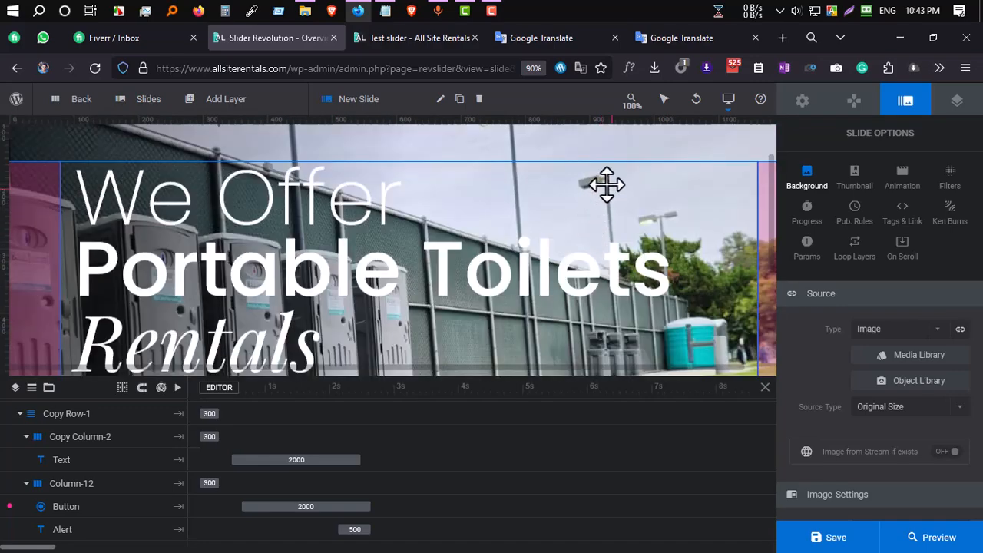
{"action": "scroll", "coordinate": [435, 214], "scroll_direction": "down", "scroll_amount": 2}
{"action": "scroll", "coordinate": [340, 213], "scroll_direction": "up", "scroll_amount": 2}
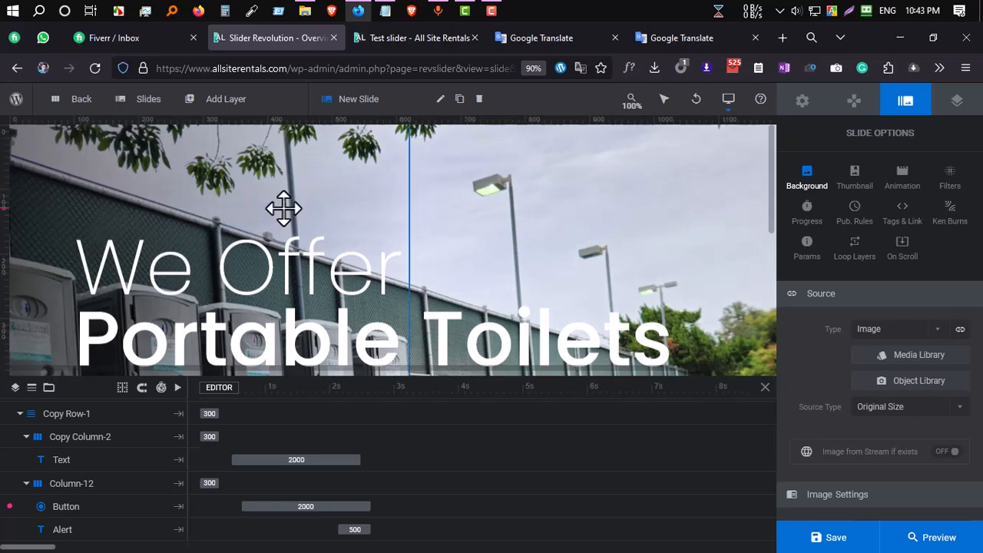
{"action": "scroll", "coordinate": [281, 207], "scroll_direction": "down", "scroll_amount": 5}
{"action": "scroll", "coordinate": [412, 290], "scroll_direction": "up", "scroll_amount": 5}
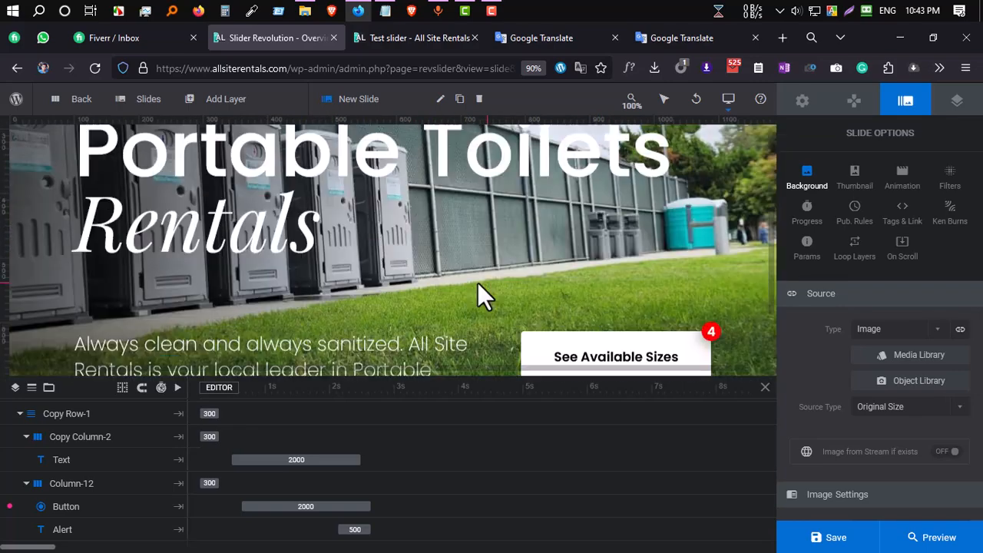
{"action": "scroll", "coordinate": [473, 315], "scroll_direction": "up", "scroll_amount": 1}
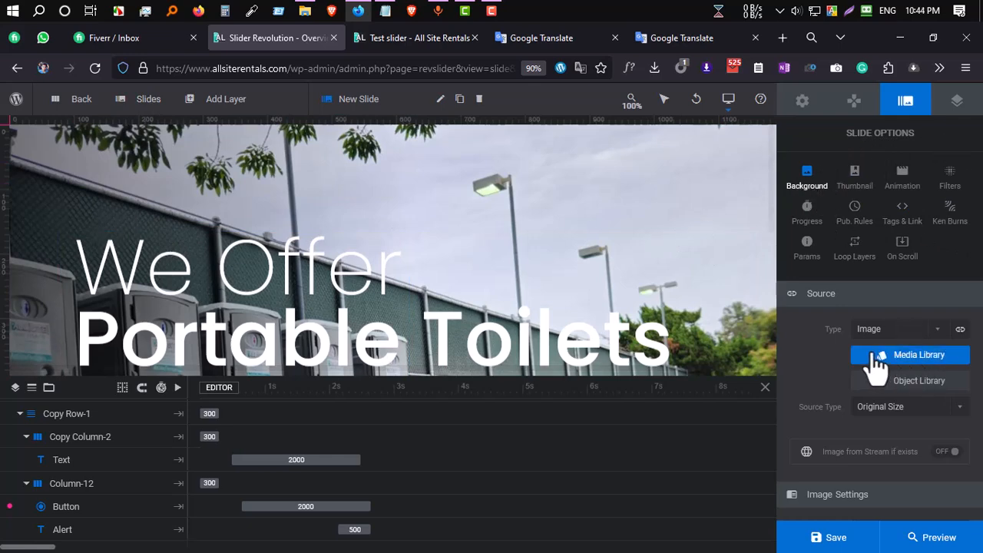
{"action": "left_click", "coordinate": [914, 362]}
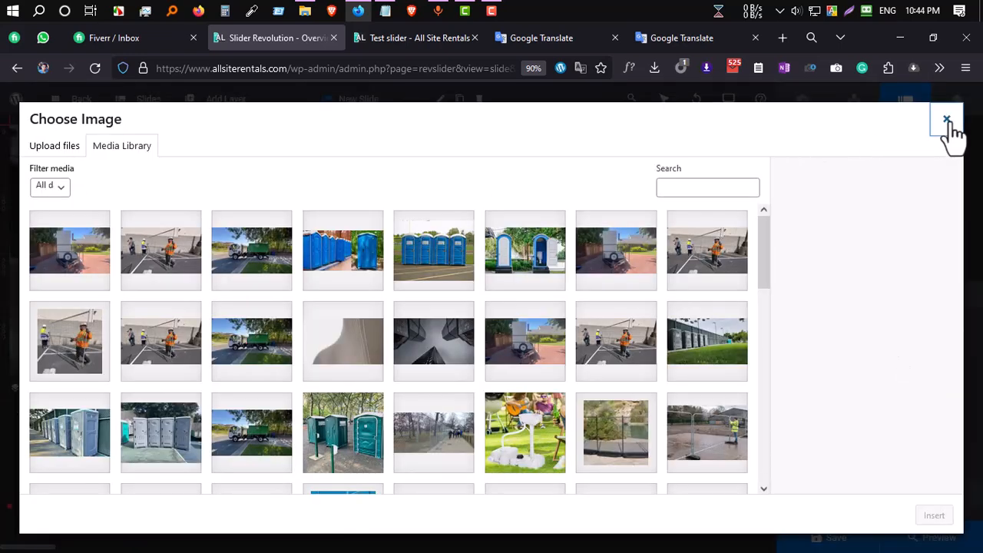
Try HTML5 Video as the slide's background type, selecting slider-video-34.mp4 from the media library, and return the type to Image
{"action": "left_click", "coordinate": [947, 120]}
{"action": "left_click", "coordinate": [893, 335]}
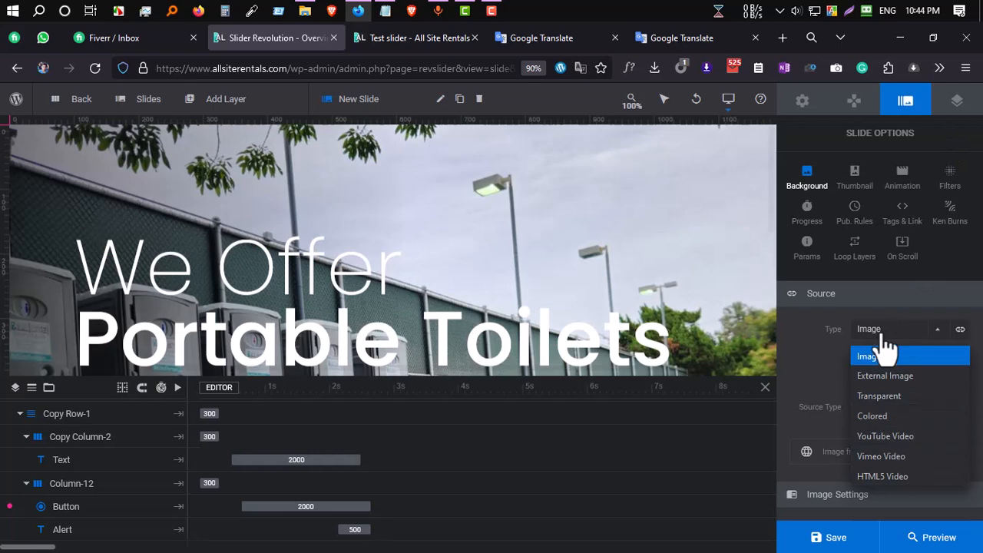
{"action": "left_click", "coordinate": [884, 480]}
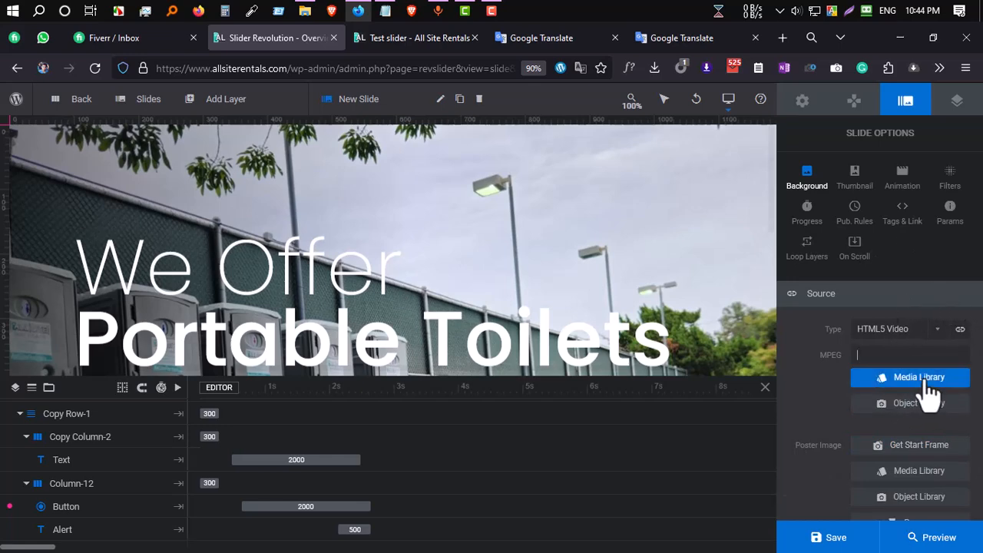
{"action": "left_click", "coordinate": [876, 377]}
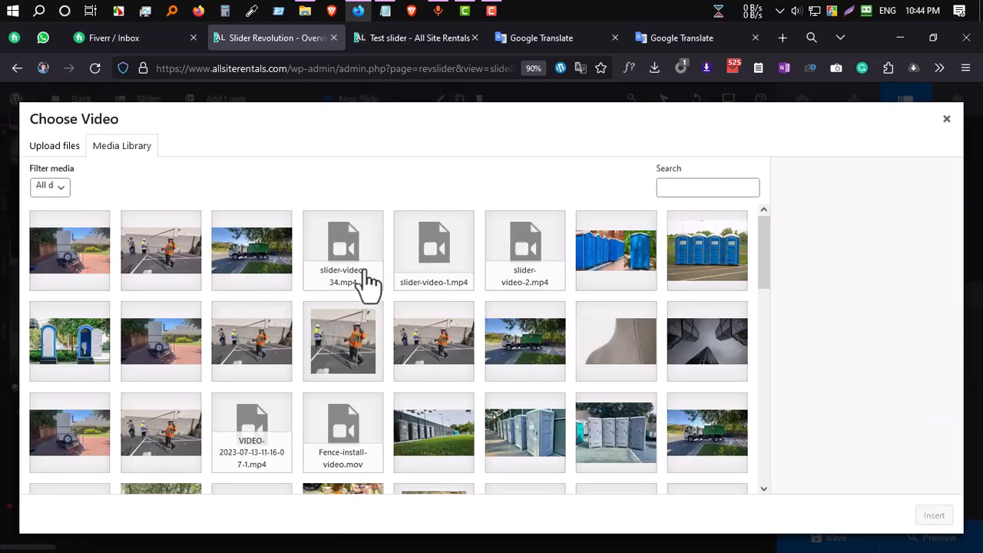
{"action": "left_click", "coordinate": [361, 274]}
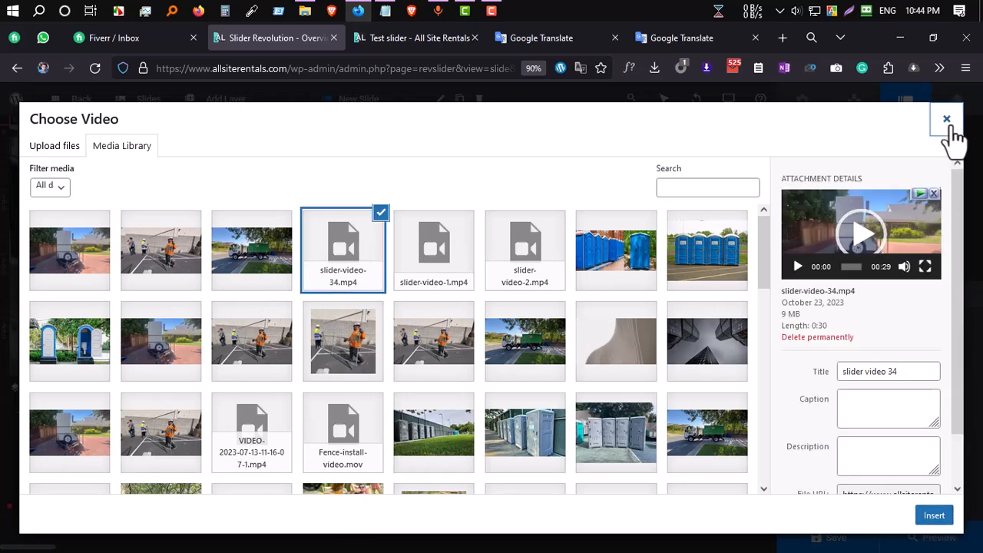
{"action": "left_click", "coordinate": [947, 120]}
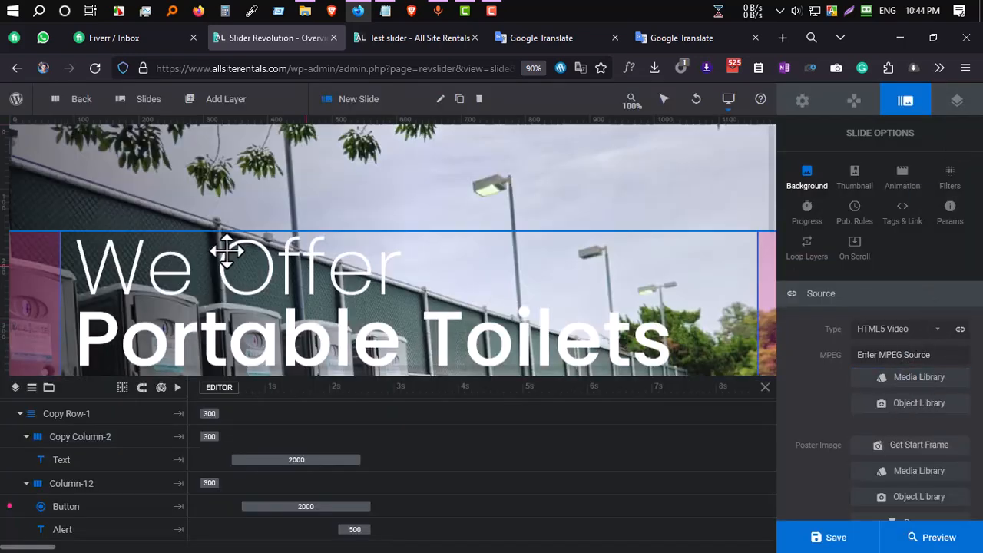
{"action": "left_click", "coordinate": [905, 337]}
{"action": "left_click", "coordinate": [897, 355]}
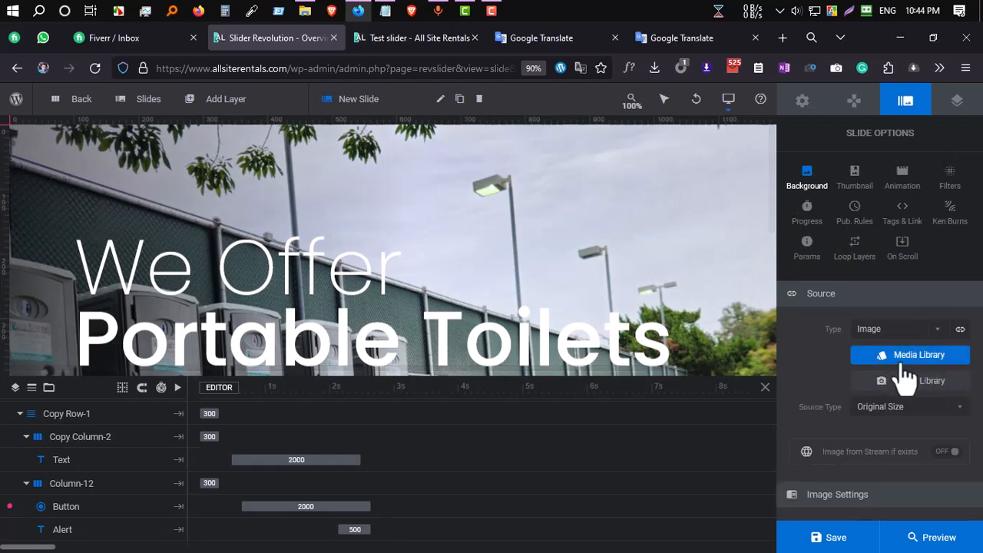
Examine the green truck image in the media library and the slide's heading, description and button content
{"action": "left_click", "coordinate": [861, 361]}
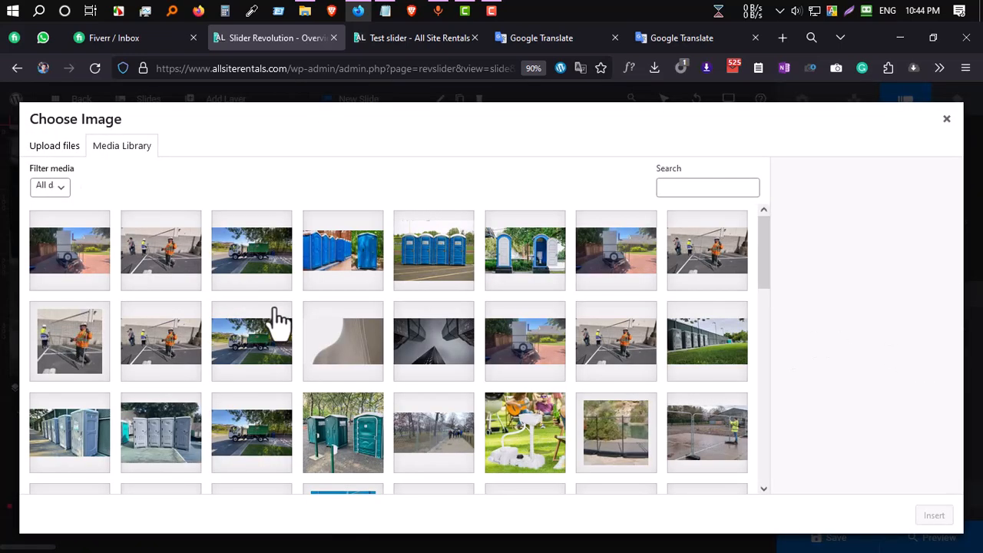
{"action": "left_click", "coordinate": [274, 327]}
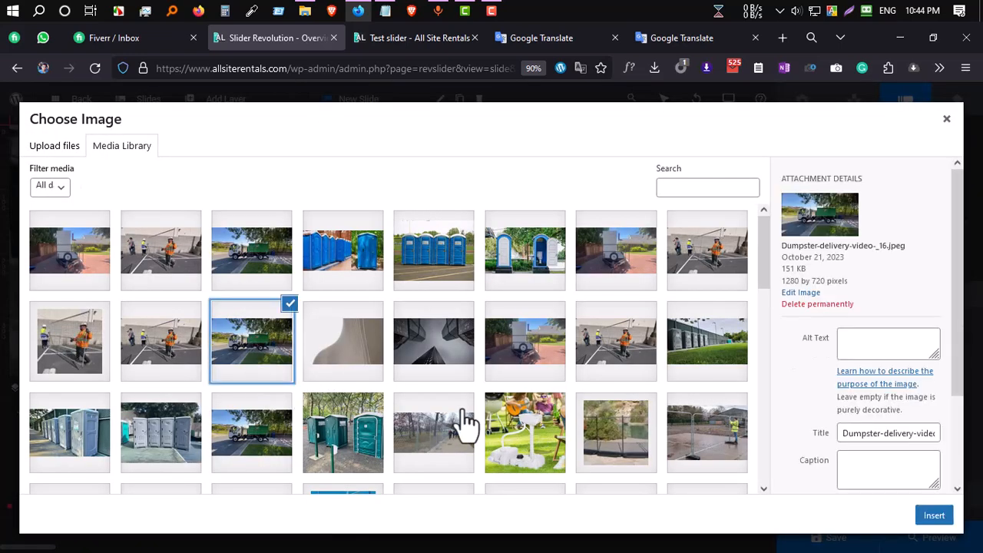
{"action": "left_click", "coordinate": [946, 120]}
{"action": "scroll", "coordinate": [914, 384], "scroll_direction": "down", "scroll_amount": 1}
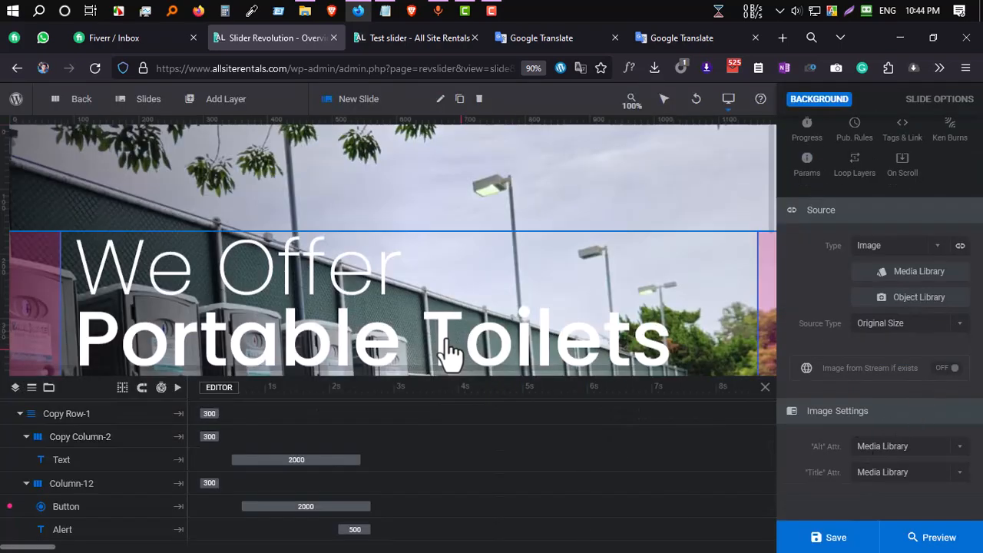
{"action": "scroll", "coordinate": [344, 255], "scroll_direction": "down", "scroll_amount": 5}
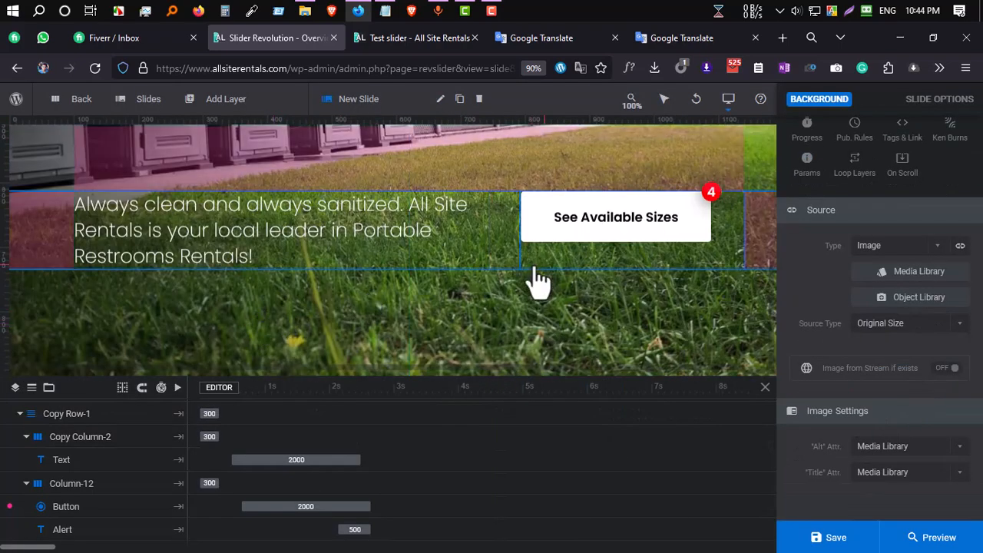
{"action": "scroll", "coordinate": [215, 219], "scroll_direction": "up", "scroll_amount": 5}
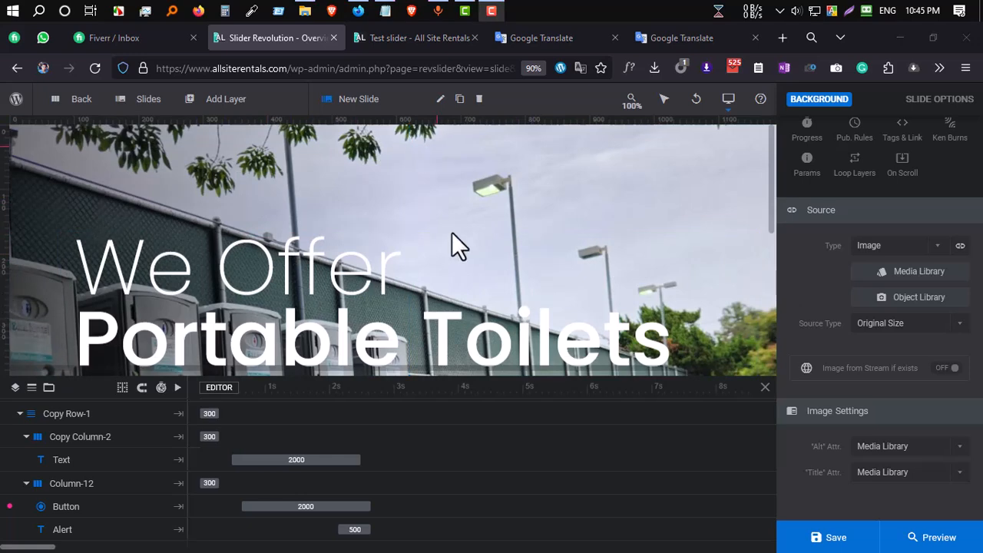
Examine the source type options for the slide's background image along with its image settings
{"action": "left_click", "coordinate": [899, 331]}
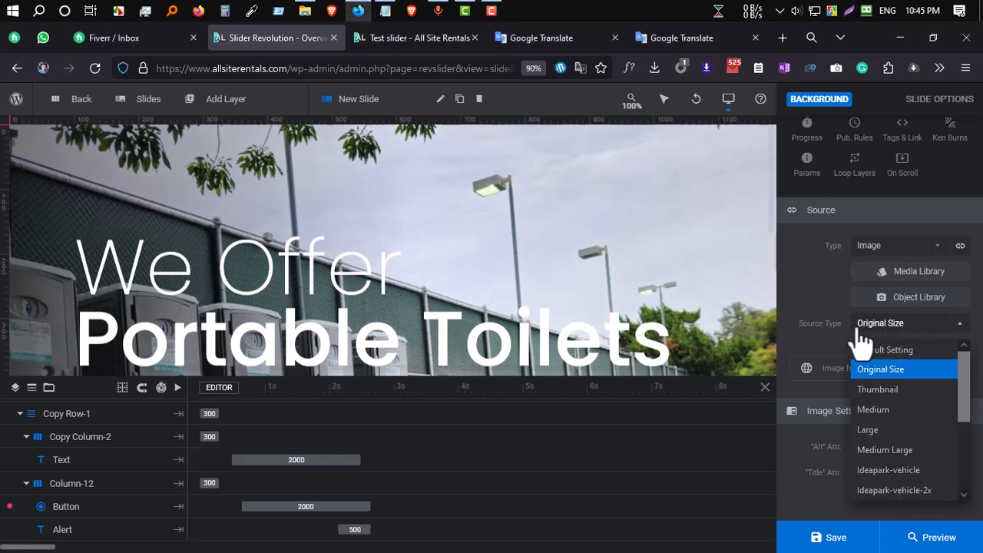
{"action": "left_click", "coordinate": [899, 329]}
{"action": "left_click", "coordinate": [899, 327]}
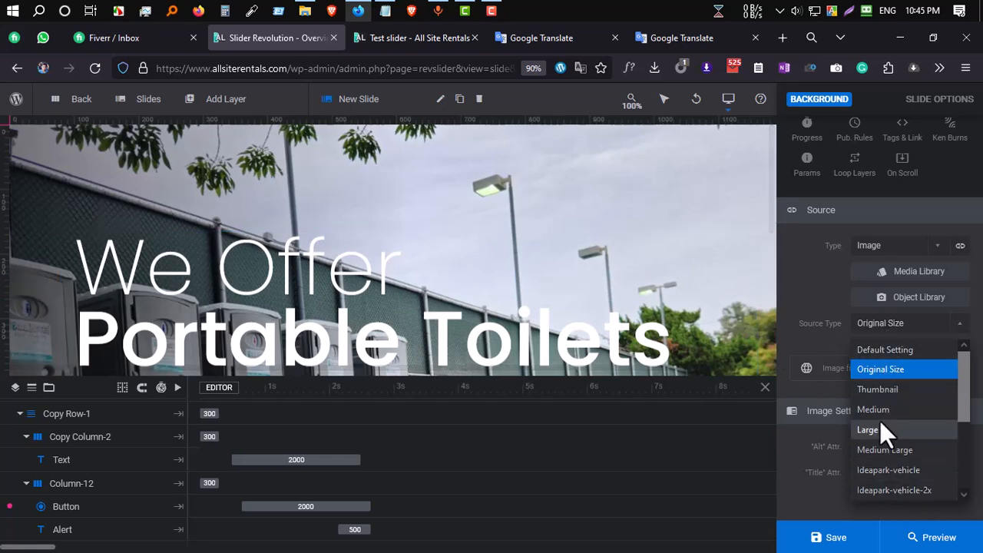
{"action": "left_click", "coordinate": [856, 336]}
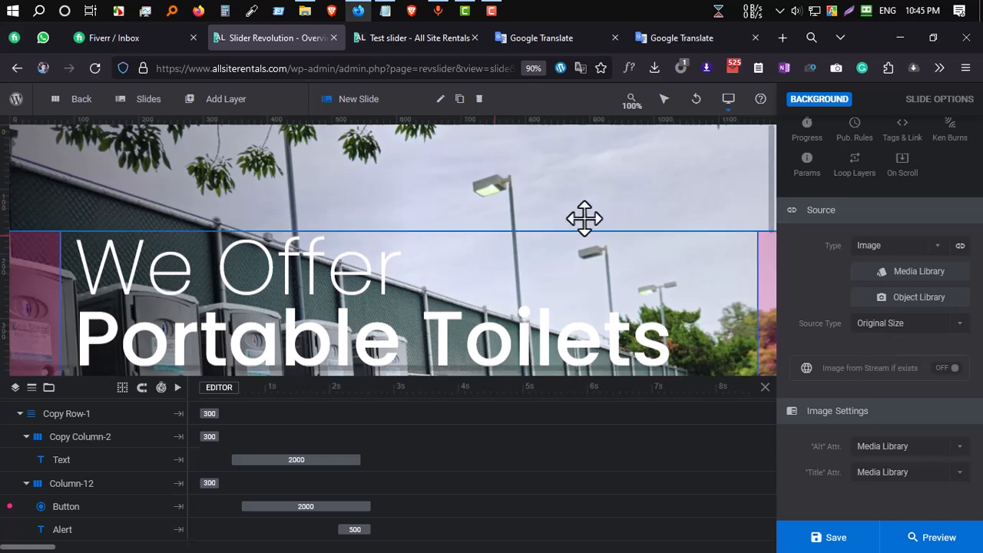
{"action": "scroll", "coordinate": [537, 254], "scroll_direction": "down", "scroll_amount": 2}
{"action": "scroll", "coordinate": [512, 279], "scroll_direction": "up", "scroll_amount": 2}
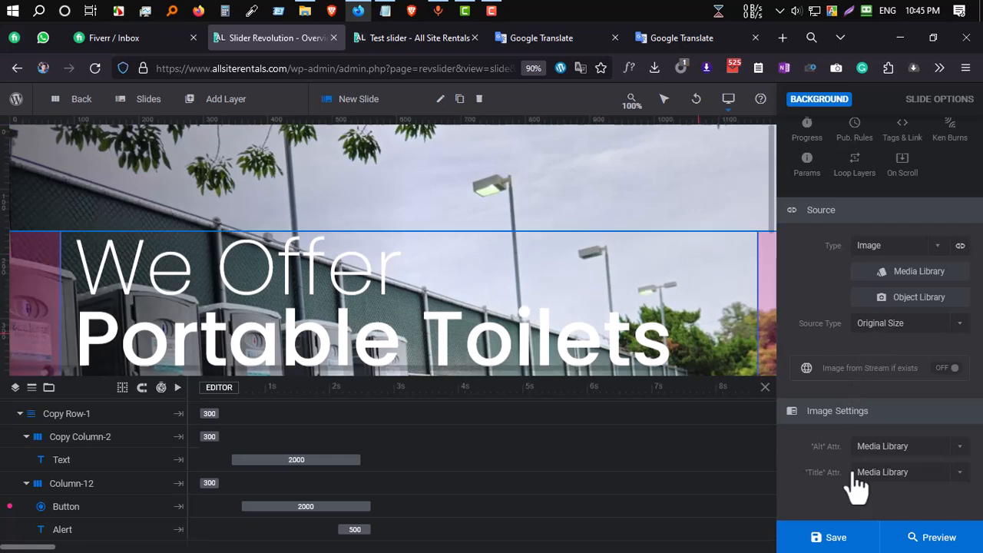
Save the slider and check it on the Test slider page
{"action": "left_click", "coordinate": [859, 530]}
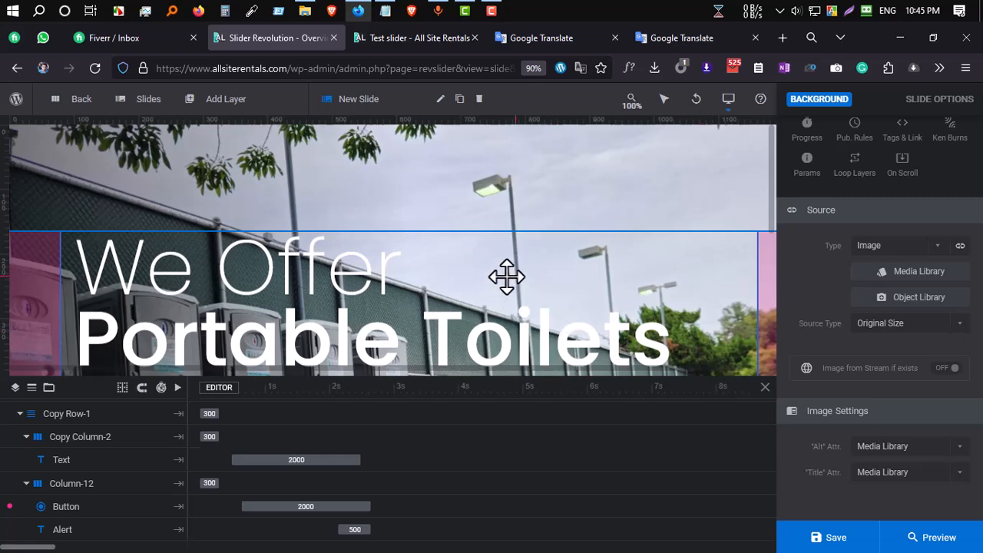
{"action": "left_click", "coordinate": [399, 44]}
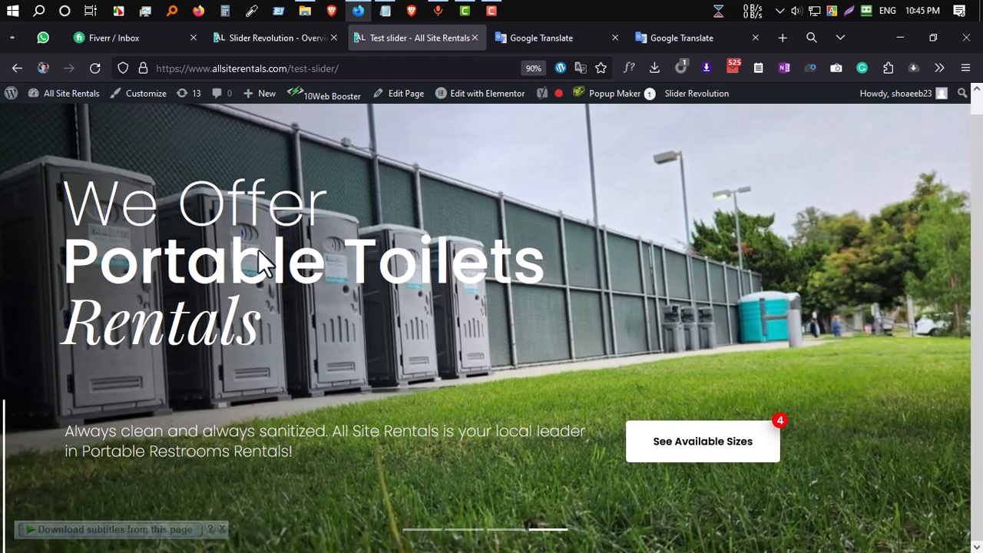
{"action": "left_click", "coordinate": [212, 529]}
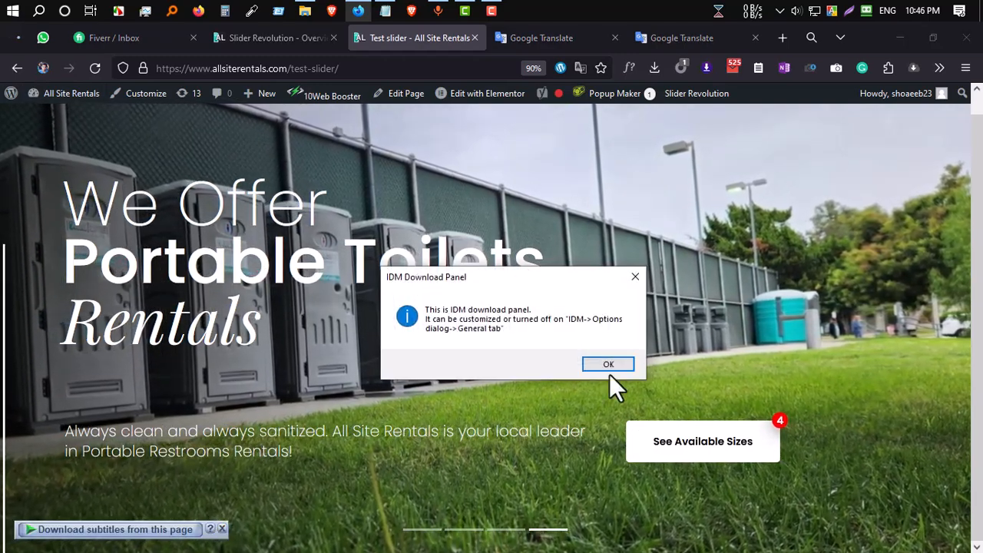
{"action": "left_click", "coordinate": [635, 277]}
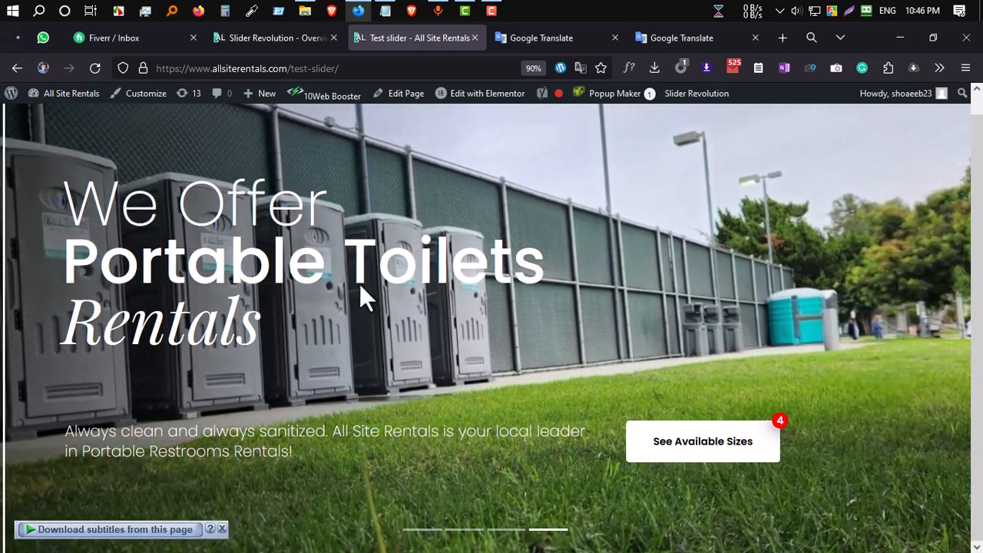
Open the site's home page and examine its existing slider and the rental sections below it
{"action": "scroll", "coordinate": [566, 347], "scroll_direction": "down", "scroll_amount": 3}
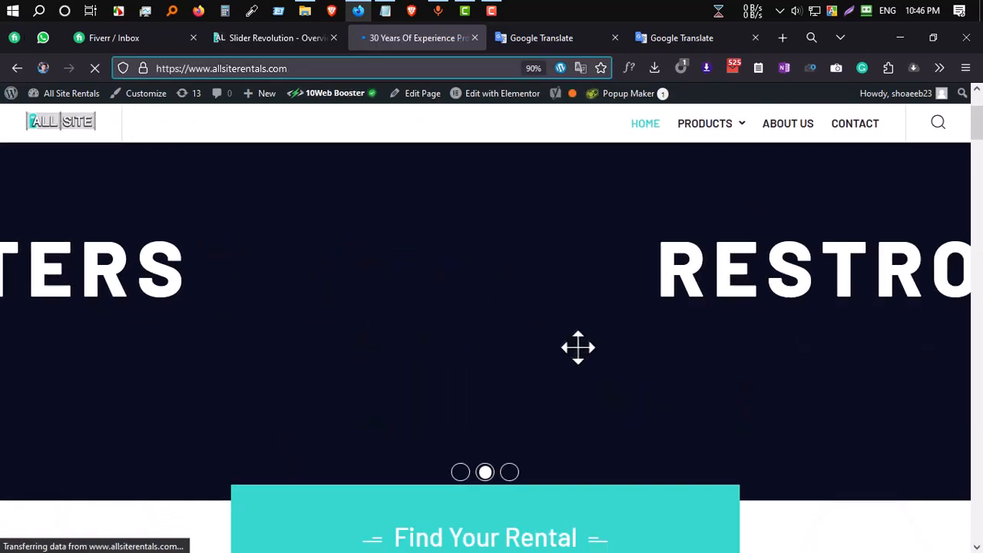
{"action": "scroll", "coordinate": [437, 351], "scroll_direction": "down", "scroll_amount": 8}
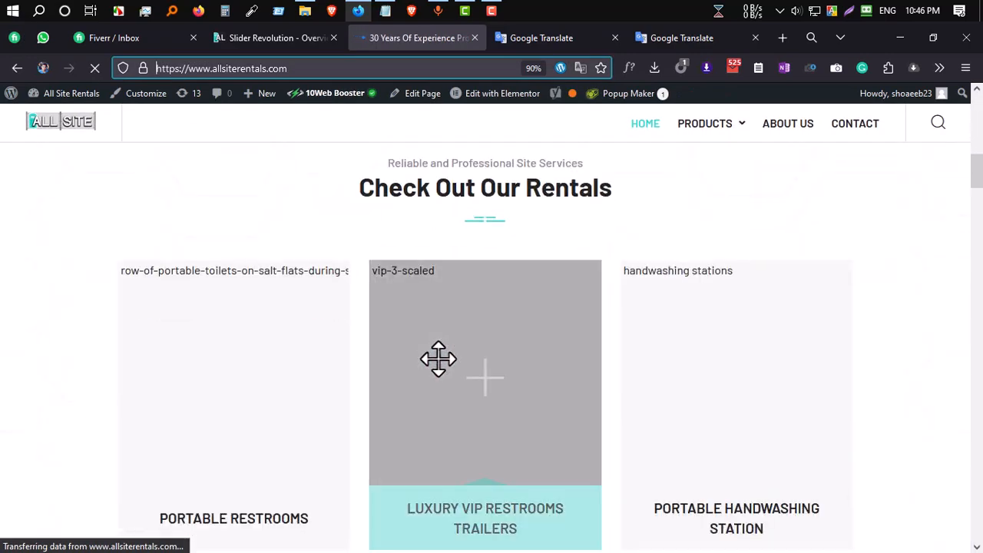
{"action": "scroll", "coordinate": [491, 354], "scroll_direction": "down", "scroll_amount": 3}
{"action": "scroll", "coordinate": [553, 350], "scroll_direction": "up", "scroll_amount": 8}
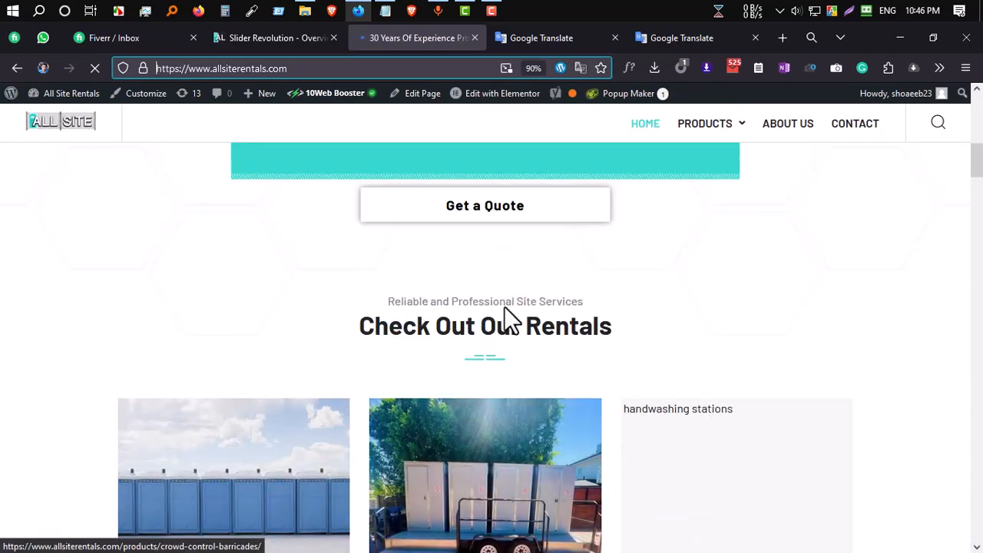
{"action": "scroll", "coordinate": [469, 327], "scroll_direction": "down", "scroll_amount": 4}
{"action": "right_click", "coordinate": [542, 299]}
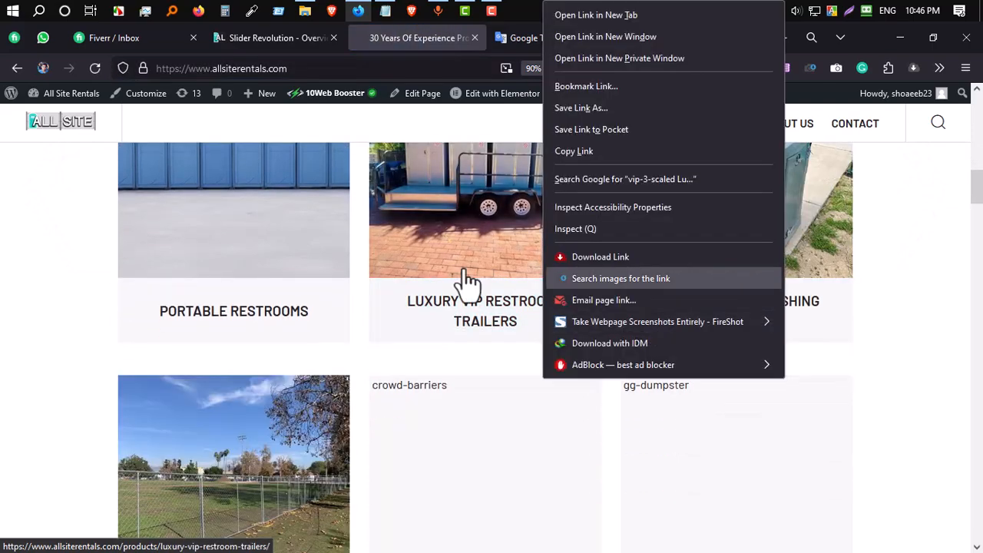
{"action": "left_click", "coordinate": [23, 302]}
{"action": "scroll", "coordinate": [616, 345], "scroll_direction": "up", "scroll_amount": 10}
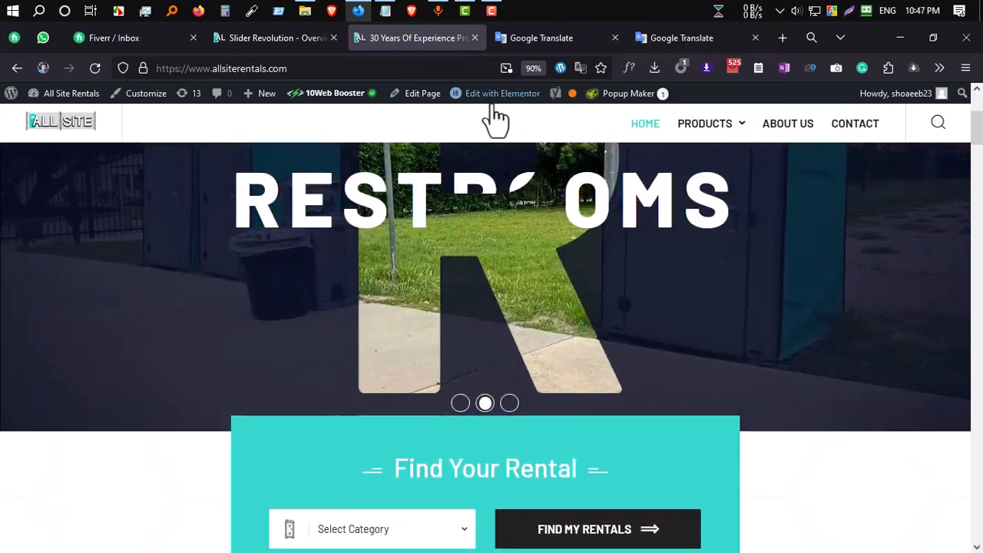
Open the home page in Elementor and add a Slider Revolution 6 widget with the Slider12 module in an empty section above the old slider
{"action": "mouse_move", "coordinate": [476, 99]}
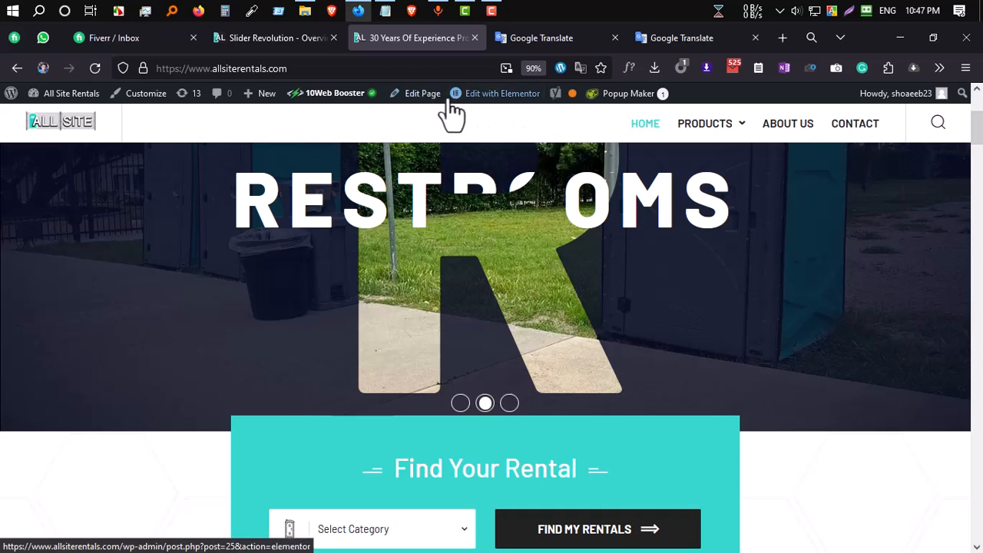
{"action": "left_click", "coordinate": [521, 96]}
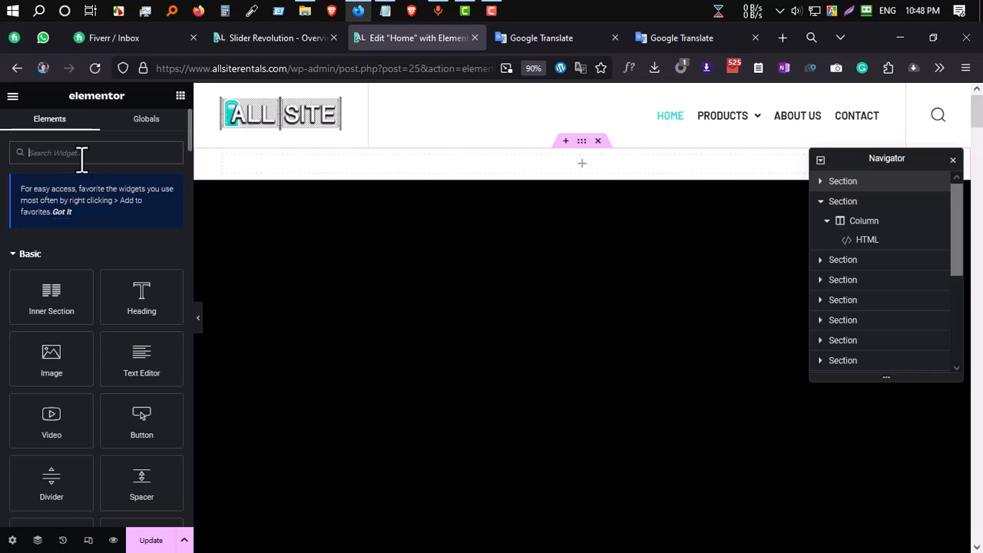
{"action": "type", "text": "slider"}
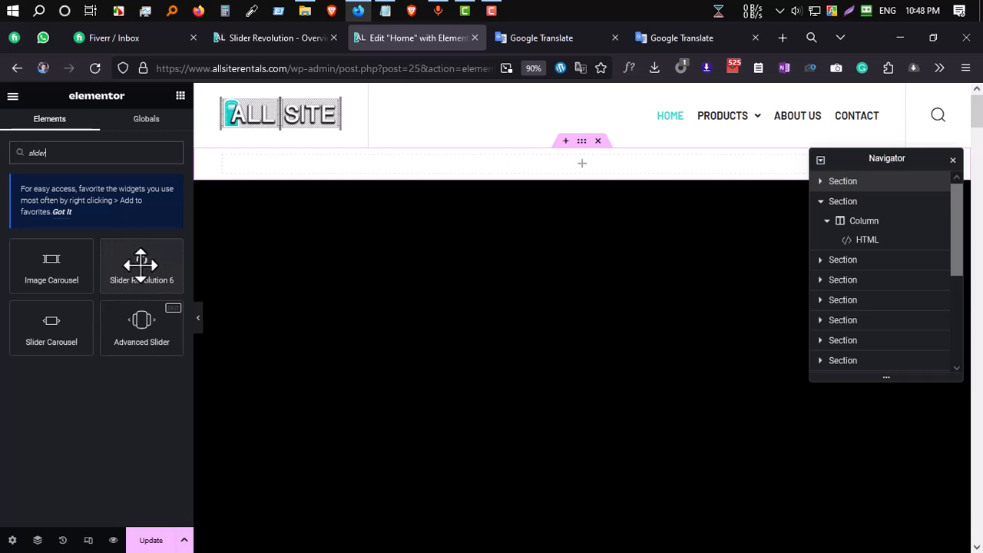
{"action": "left_click_drag", "start_coordinate": [138, 276], "coordinate": [399, 166]}
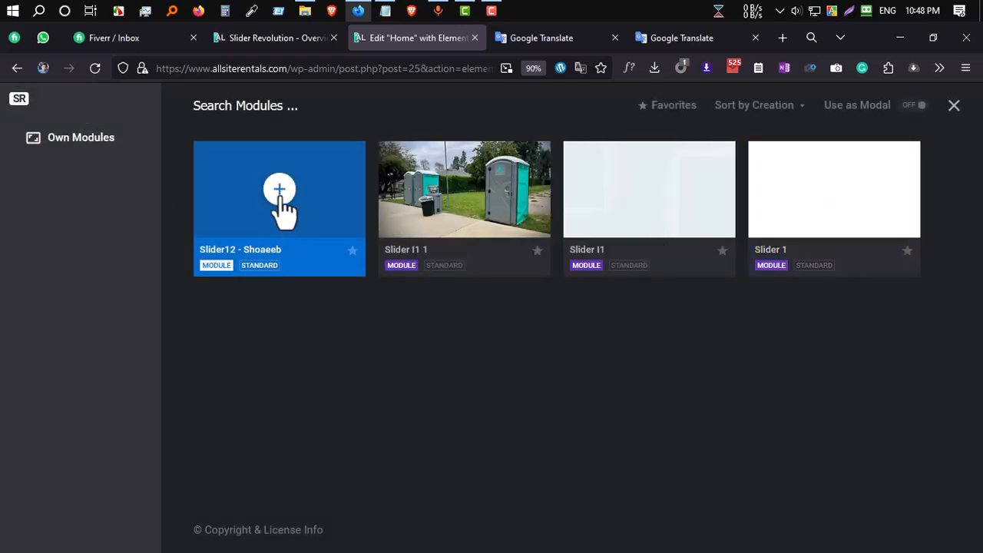
{"action": "left_click", "coordinate": [280, 192]}
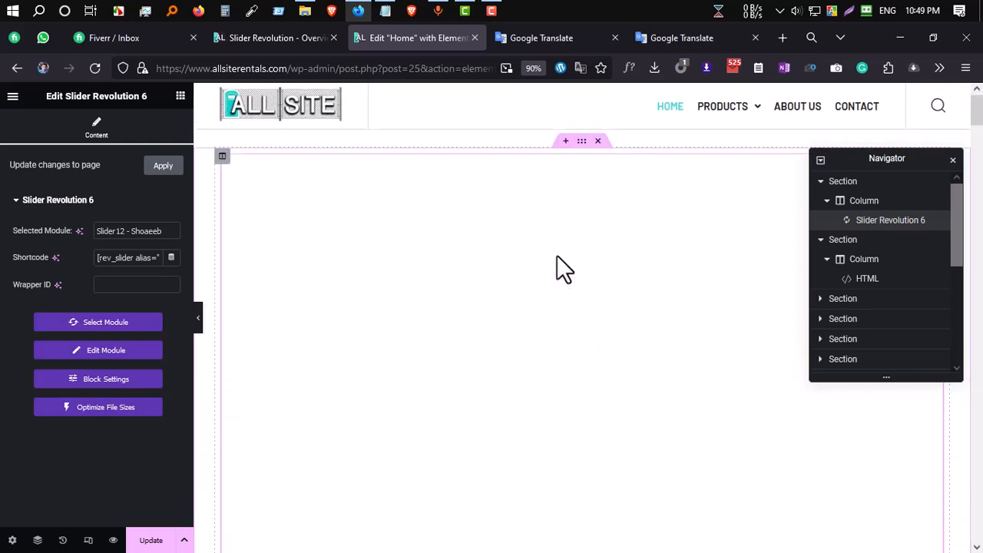
Set the new slider section's content width to Full Width and the padding of the section and its column to 0
{"action": "left_click", "coordinate": [581, 146]}
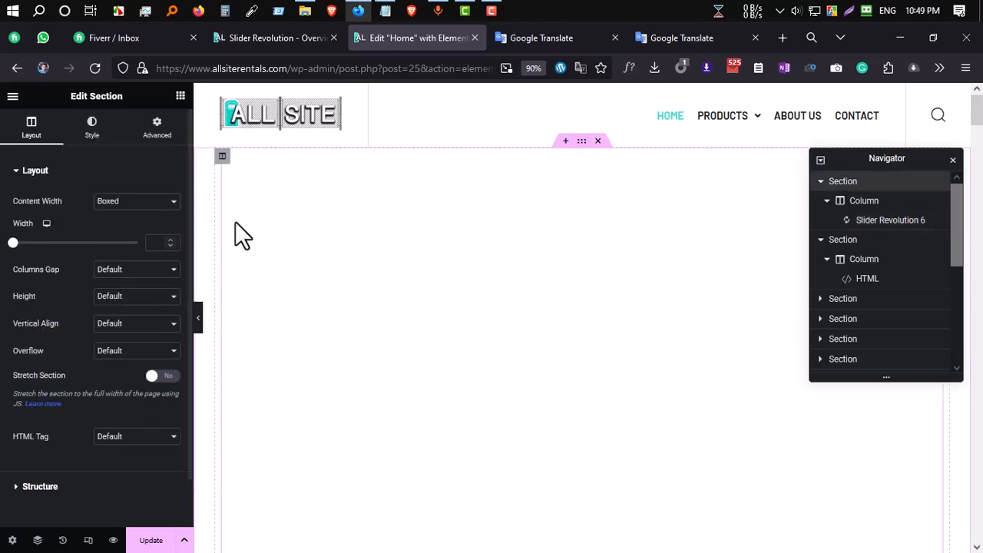
{"action": "left_click", "coordinate": [135, 233]}
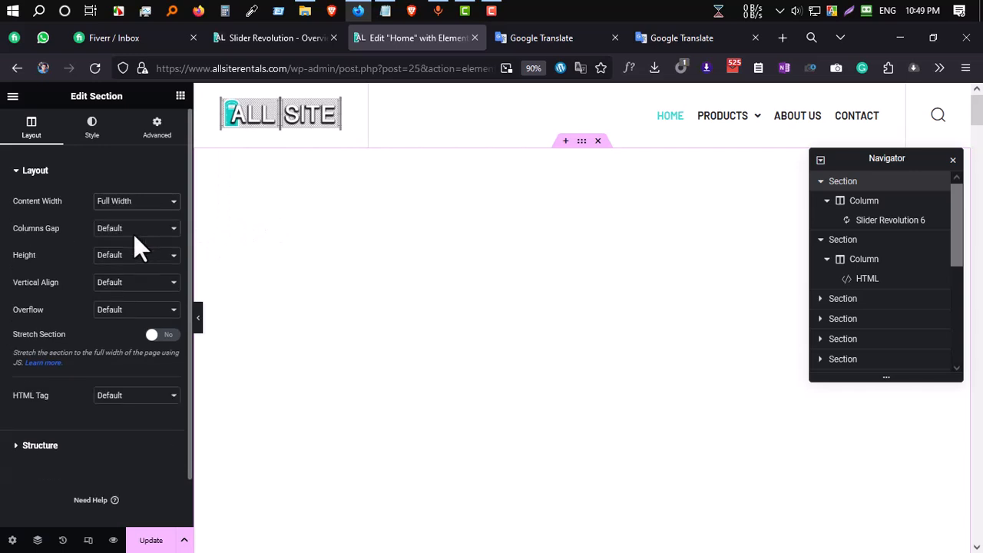
{"action": "left_click", "coordinate": [157, 130]}
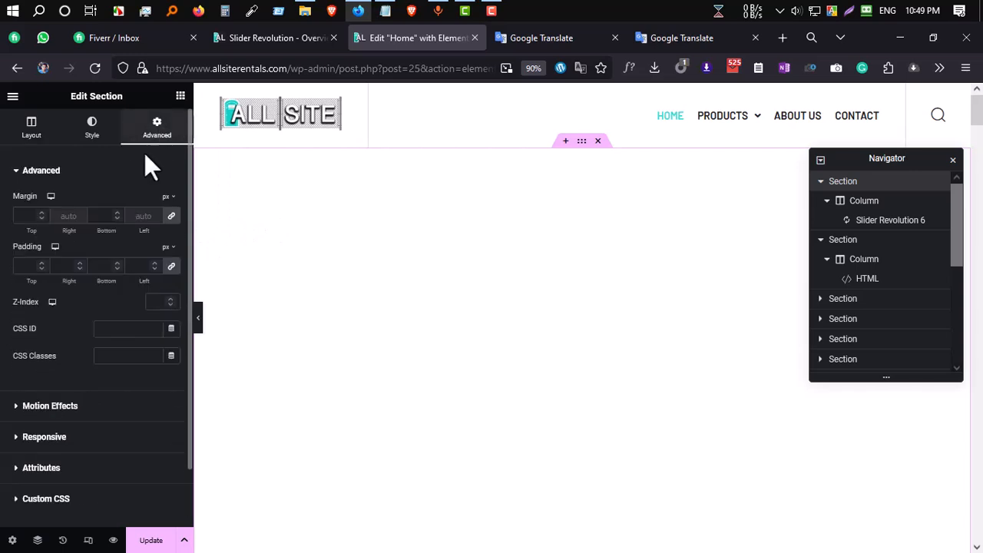
{"action": "left_click", "coordinate": [172, 272]}
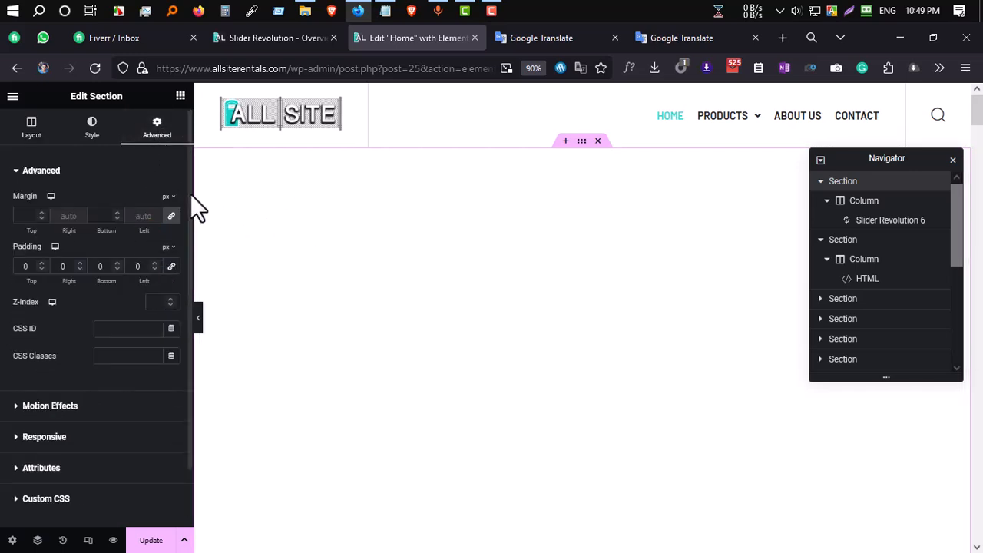
{"action": "left_click", "coordinate": [200, 156]}
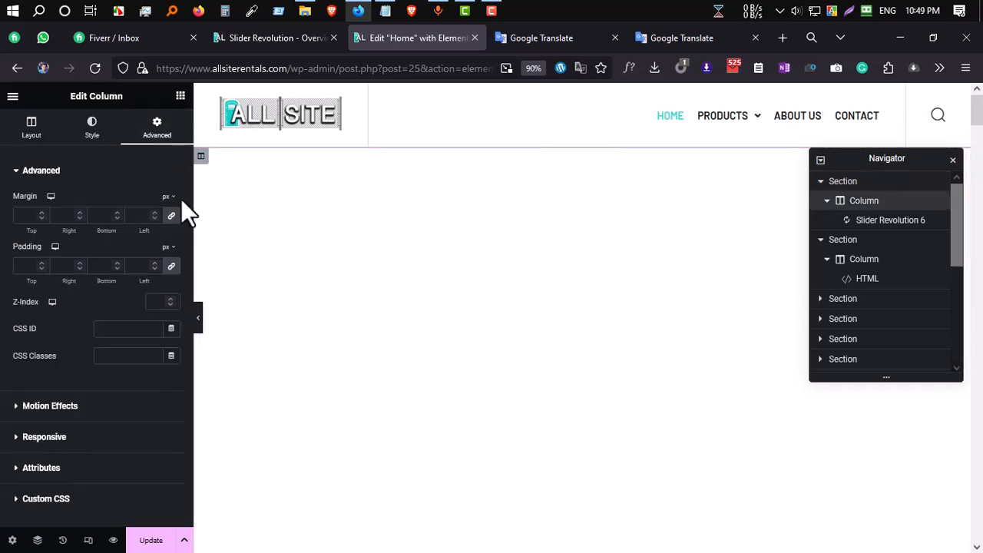
{"action": "left_click", "coordinate": [176, 263]}
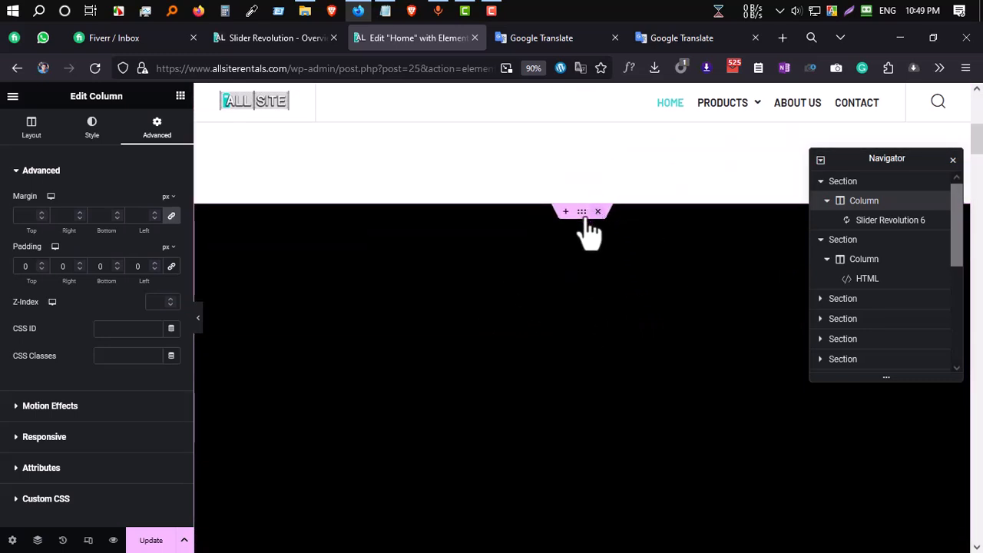
{"action": "left_click", "coordinate": [507, 318]}
{"action": "right_click", "coordinate": [472, 323]}
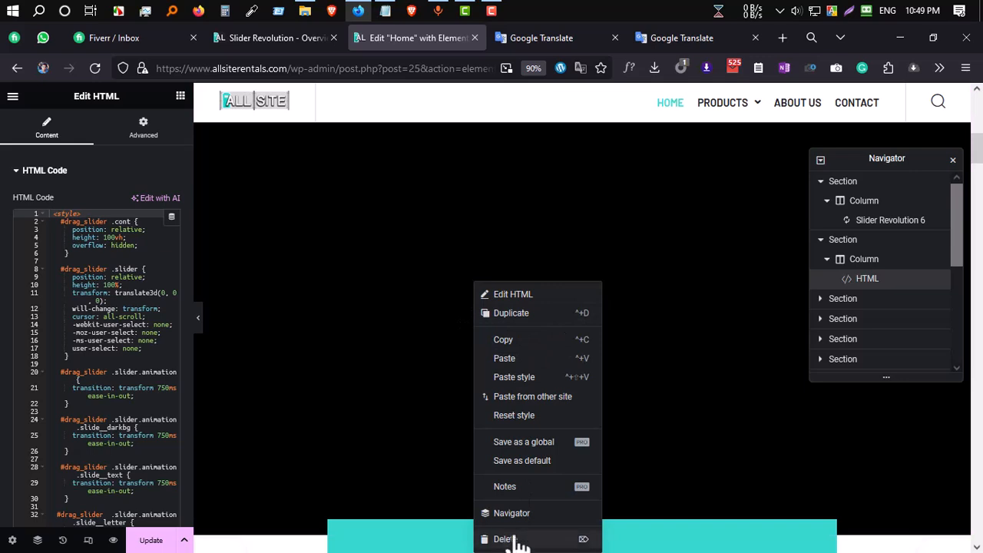
{"action": "left_click", "coordinate": [480, 176]}
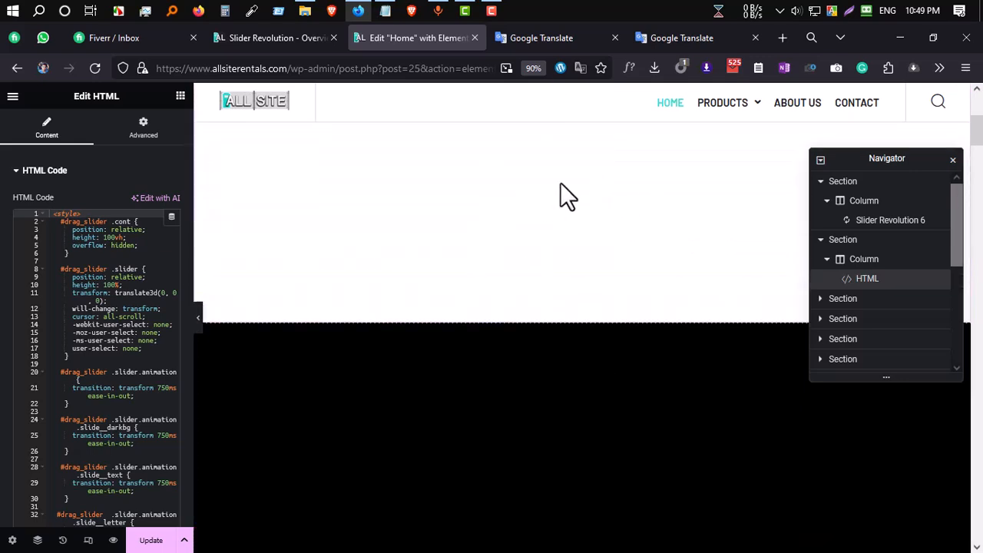